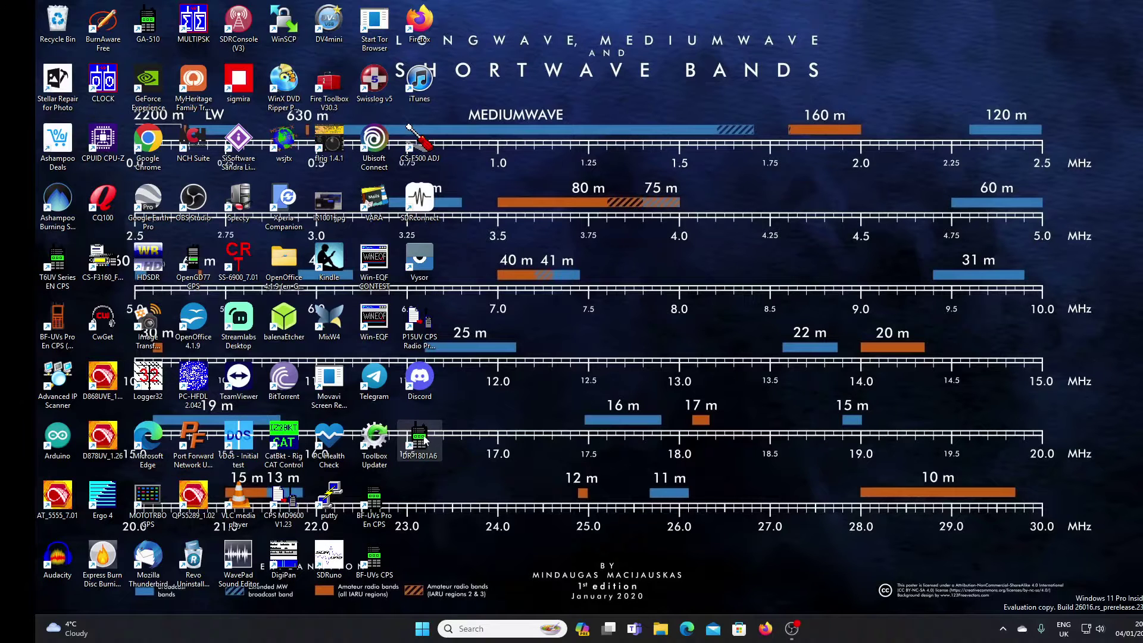
# Launch the DR-1801A6 programming software from its desktop icon
pyautogui.doubleClick(421, 439)
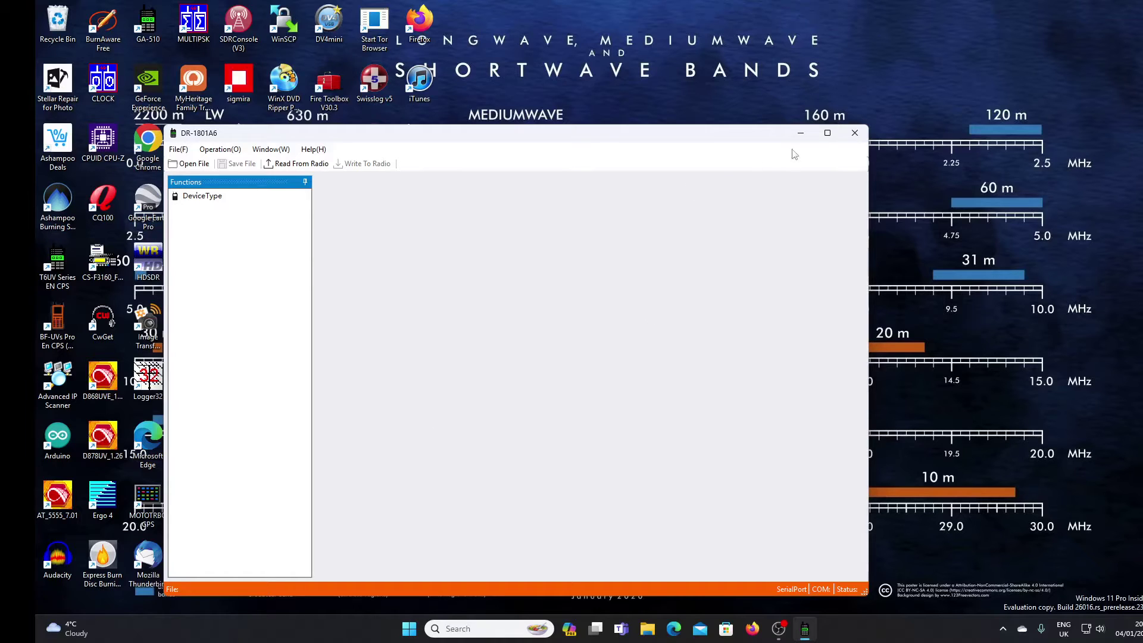
# Maximize the DR-1801A6 CPS window to fill the screen
pyautogui.click(829, 133)
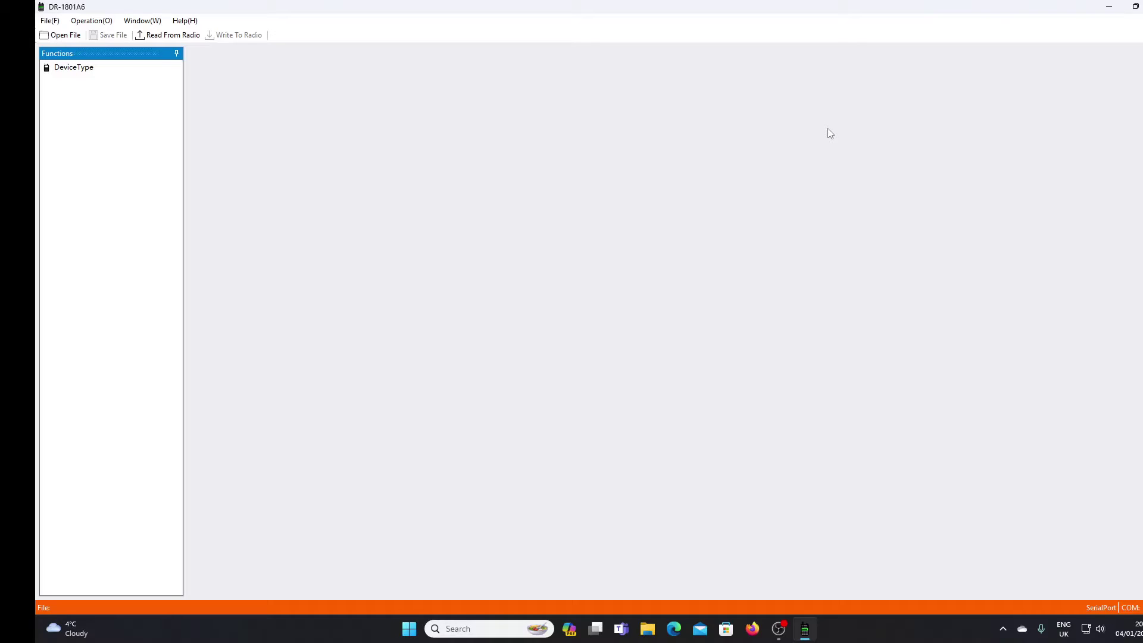
# Open the codeplug dr1801.accps from the Documents folder
pyautogui.click(52, 22)
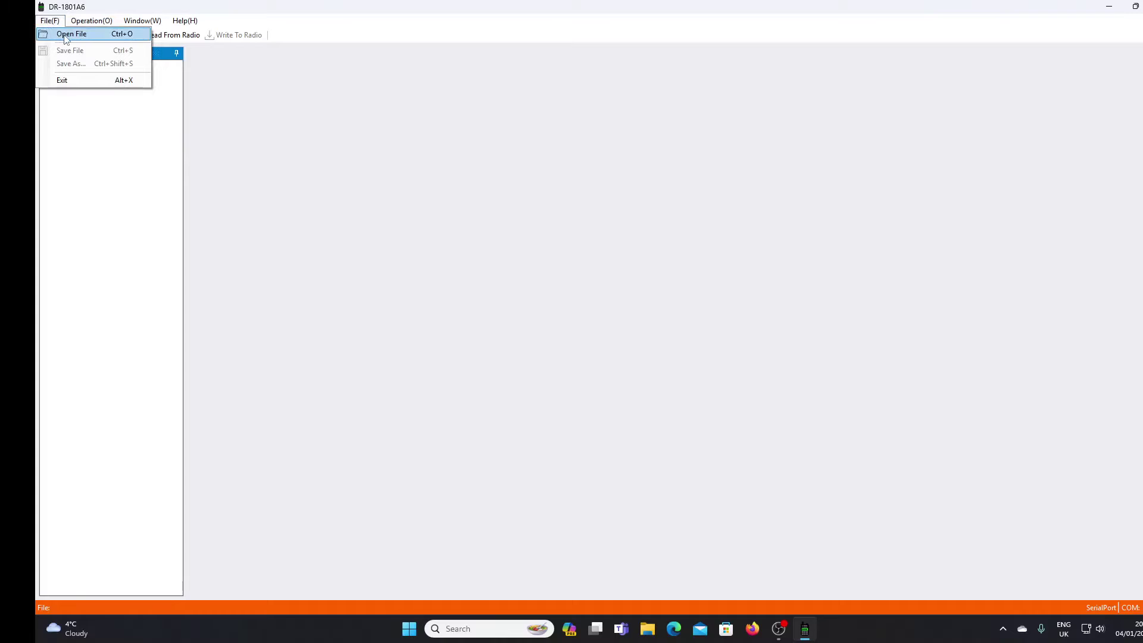
pyautogui.click(66, 36)
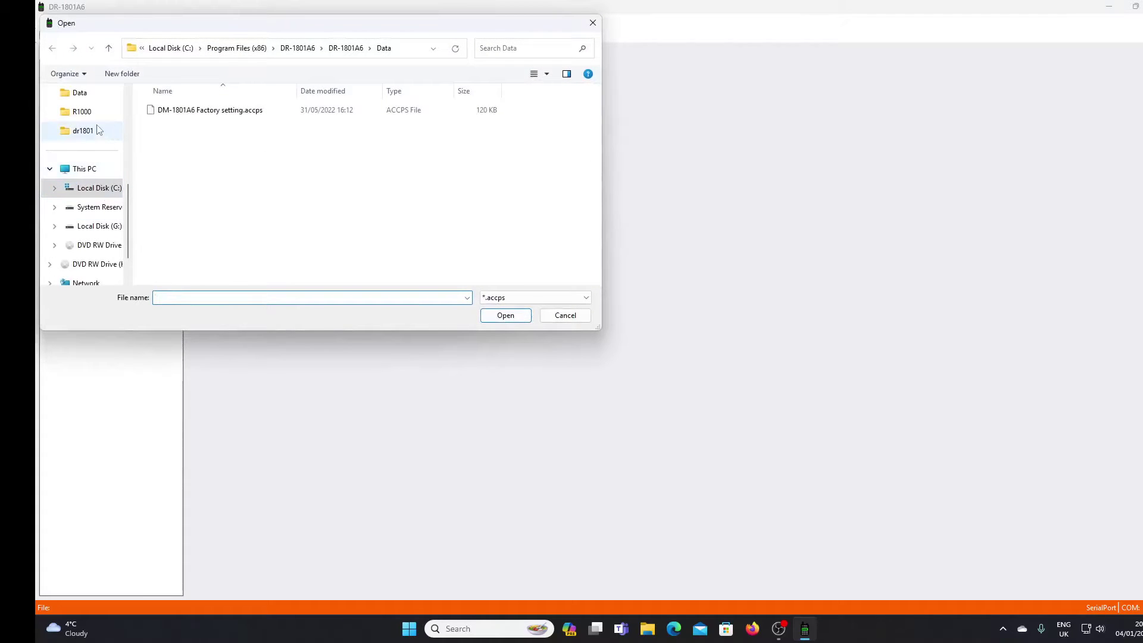
pyautogui.scroll(2, 89, 188)
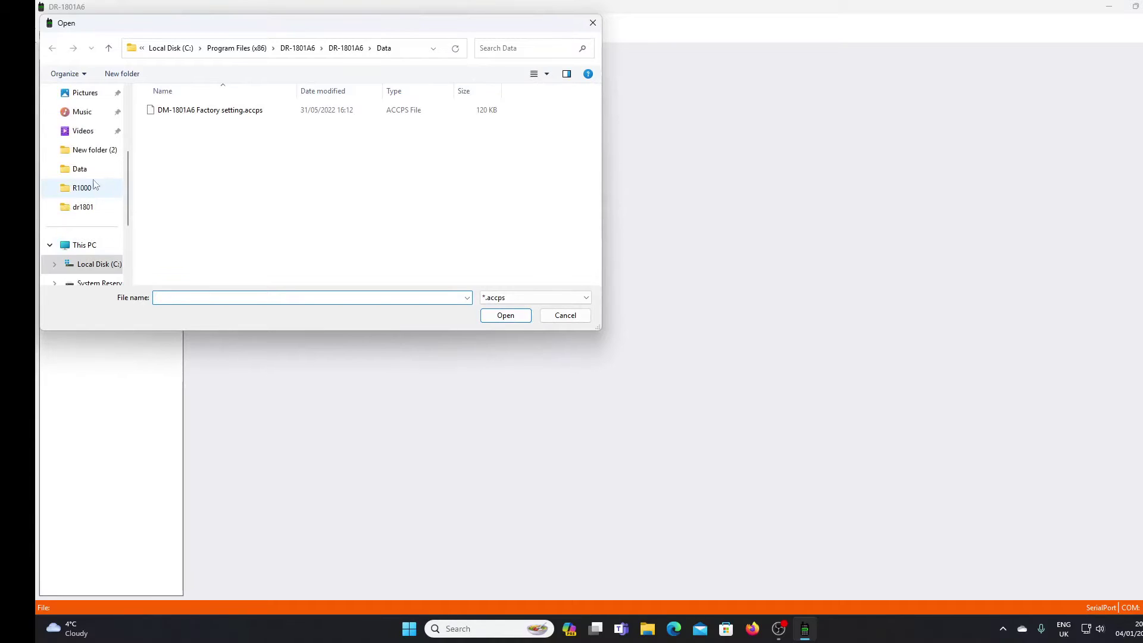
pyautogui.scroll(2, 82, 136)
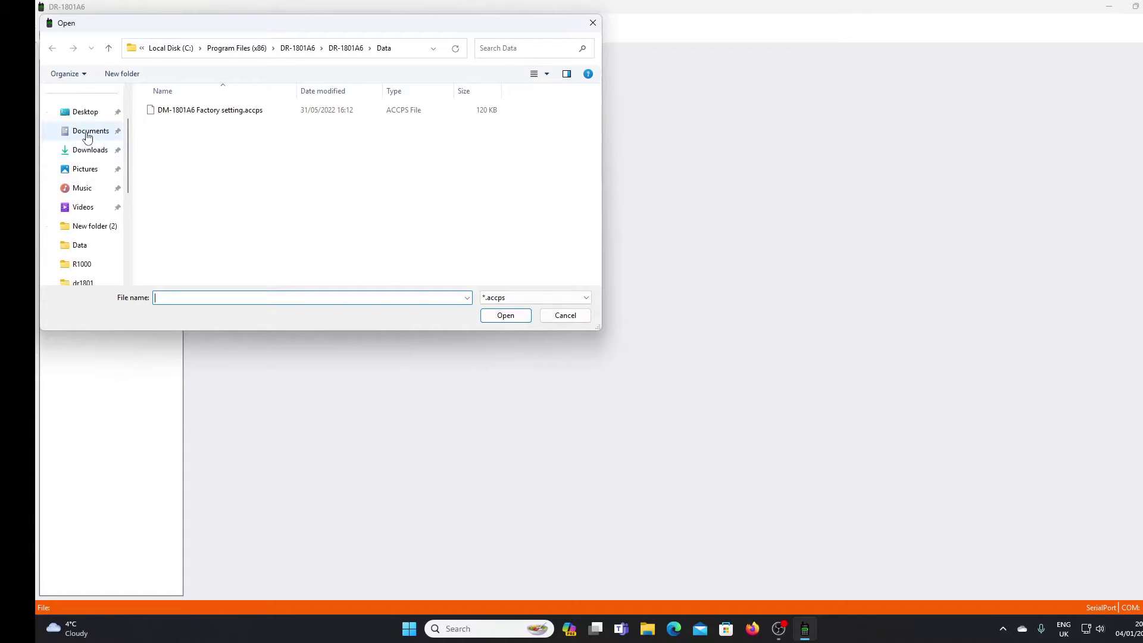
pyautogui.click(87, 135)
pyautogui.scroll(-10, 244, 204)
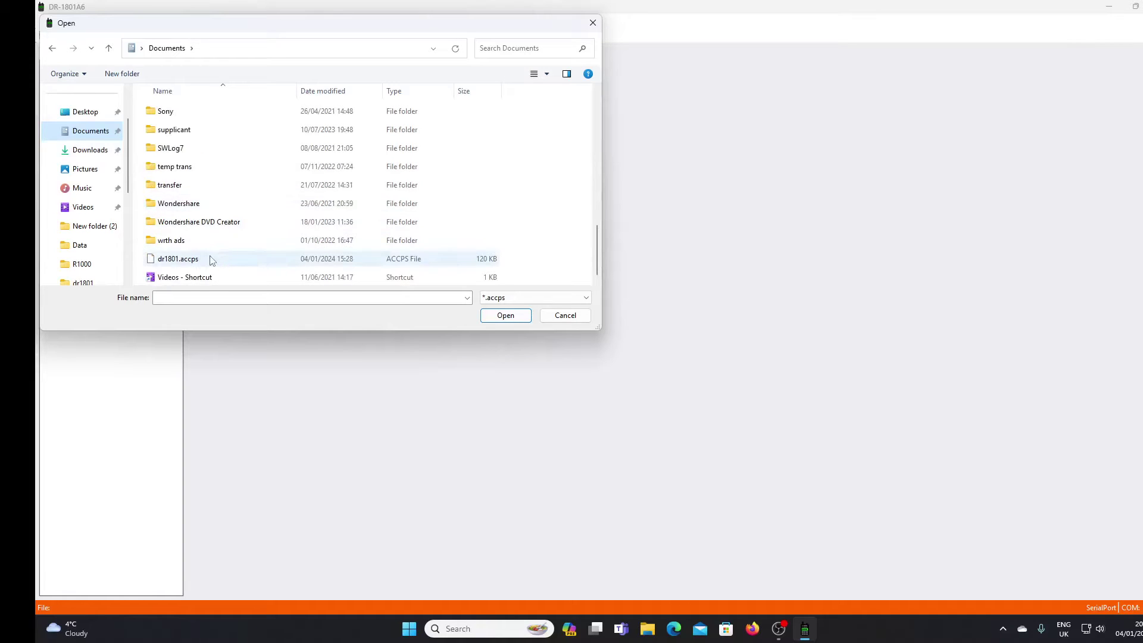
pyautogui.click(209, 258)
pyautogui.click(497, 320)
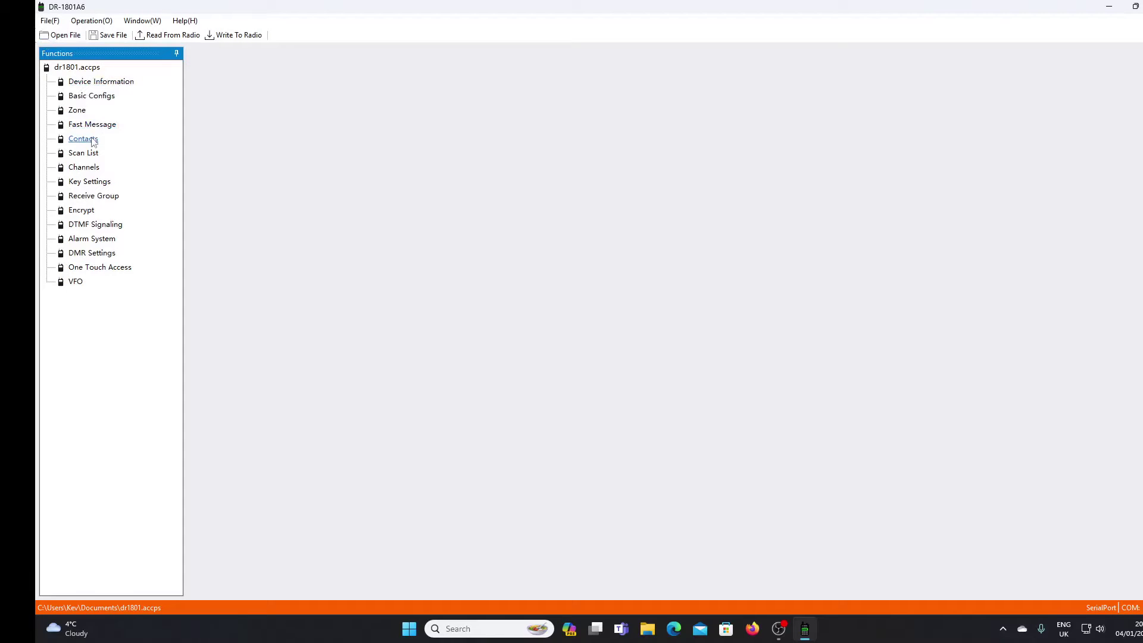
# Display the Contacts table from the Functions tree
pyautogui.doubleClick(84, 139)
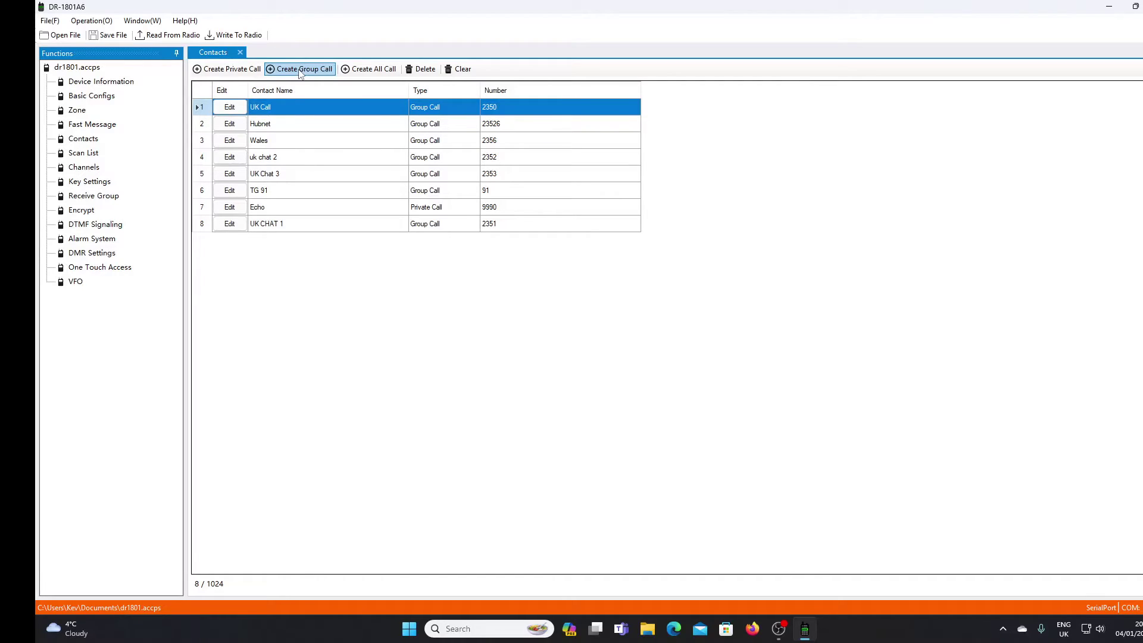
# Add a Group Call contact named Ireland 2354 with code 2354
pyautogui.click(300, 70)
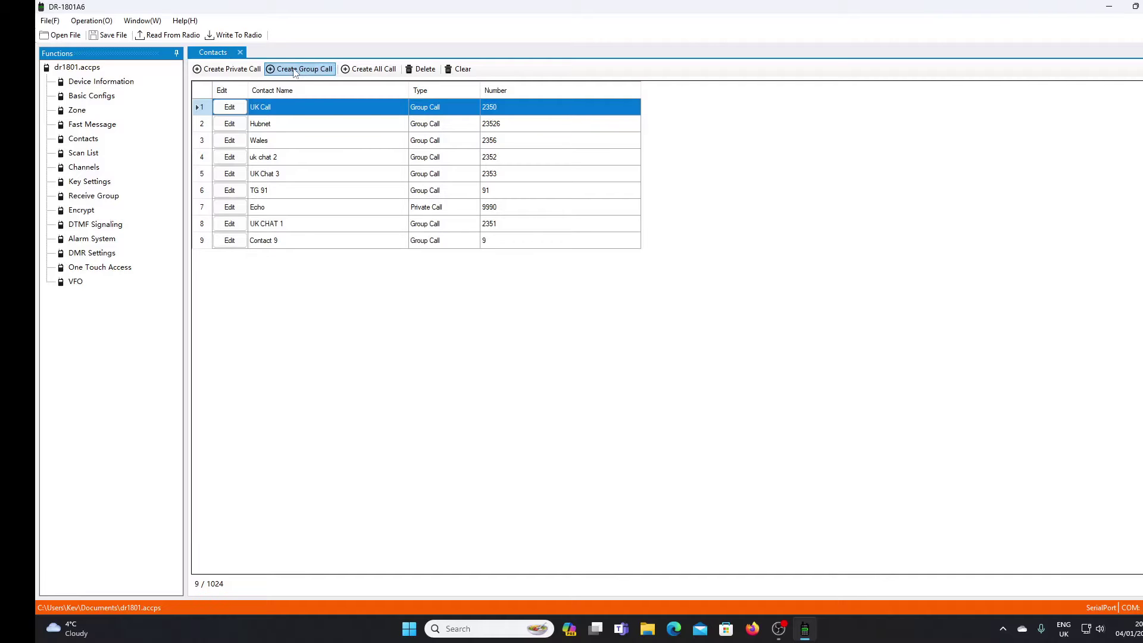
pyautogui.click(233, 244)
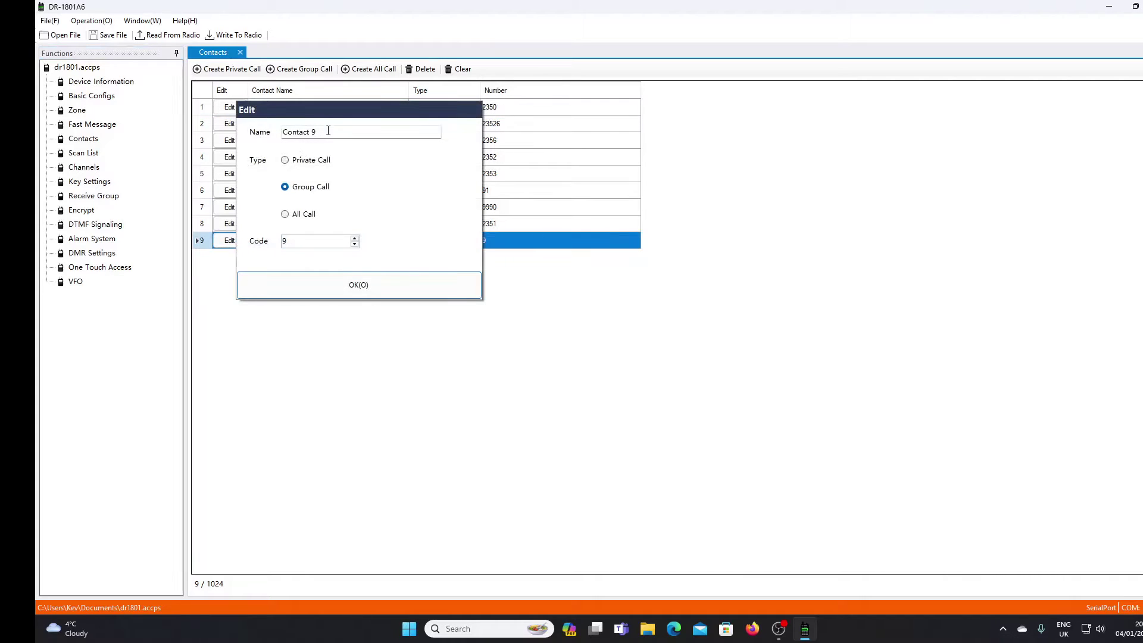
pyautogui.moveTo(328, 131); pyautogui.dragTo(248, 136)
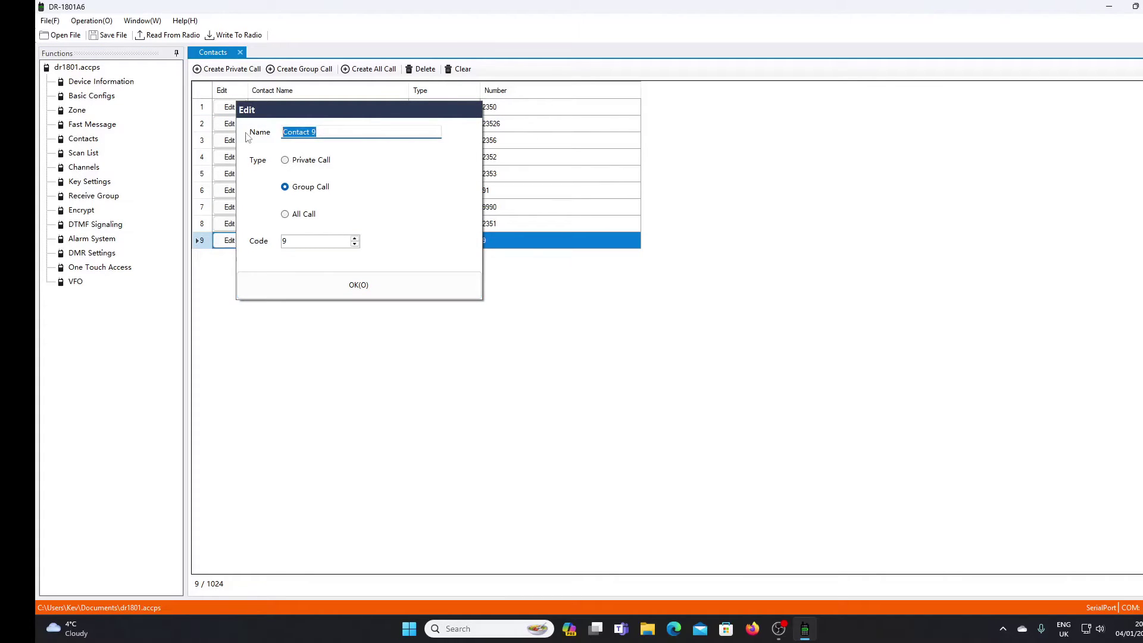
pyautogui.write('Ireland 2354')
pyautogui.click(311, 241)
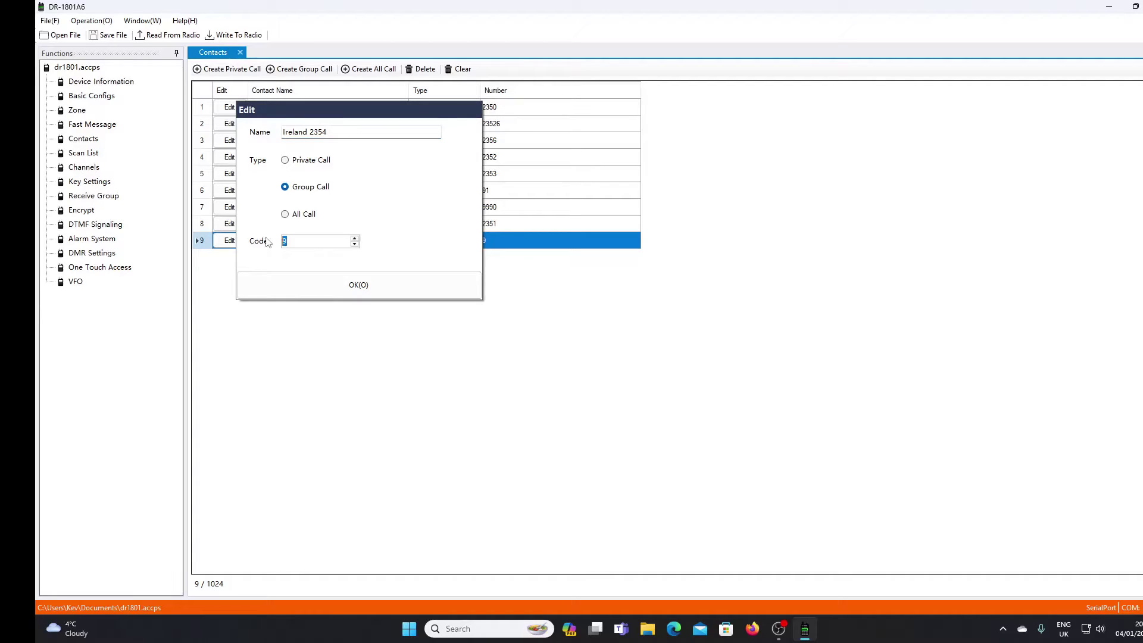
pyautogui.write('2354')
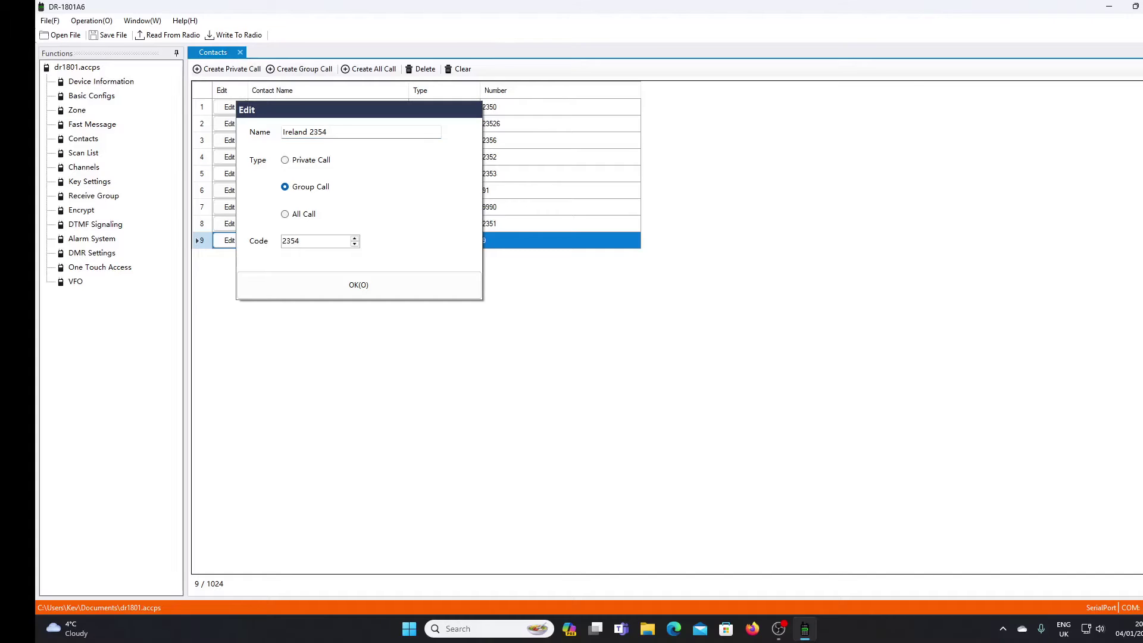
pyautogui.click(373, 283)
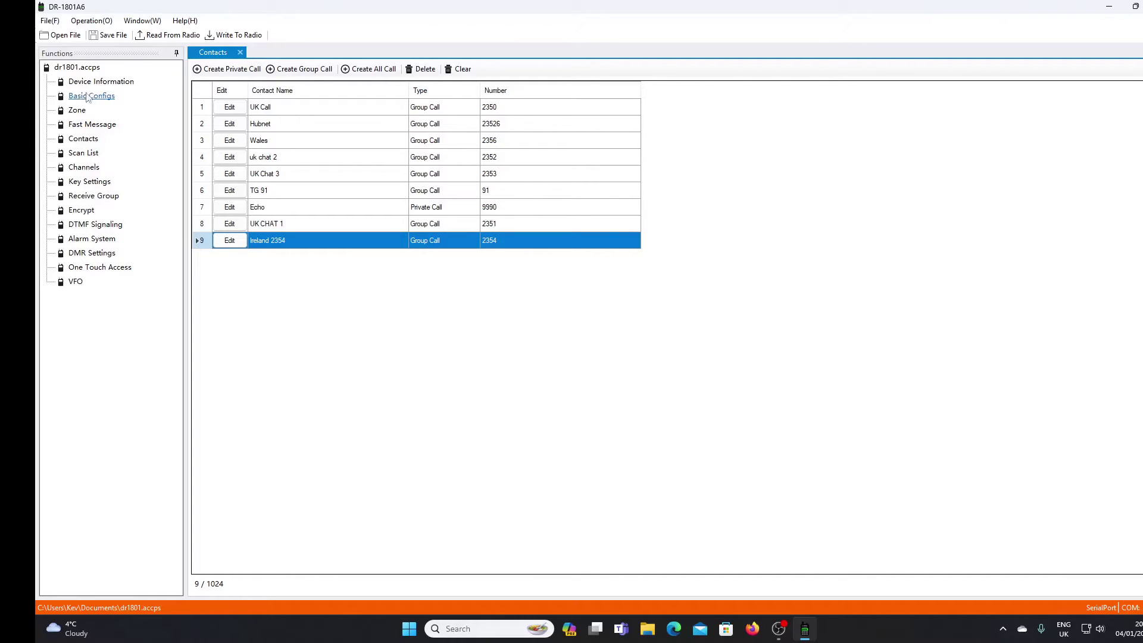
pyautogui.click(84, 167)
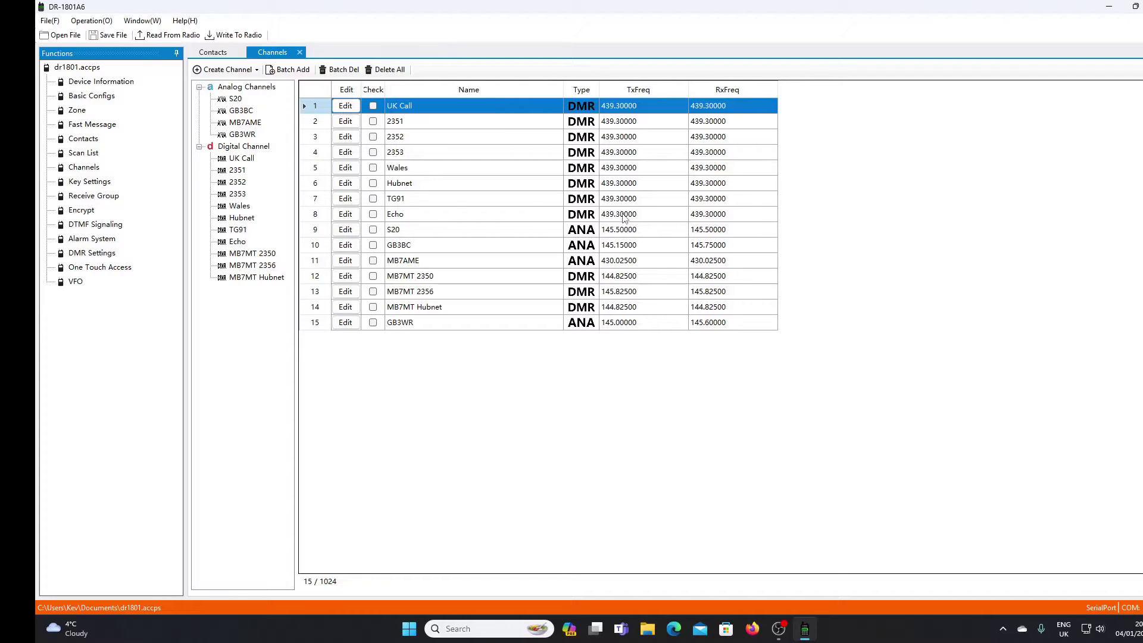
# Browse the channel rows UK Call, 2351–2353, Wales, Hubnet and TG91 and back
pyautogui.click(445, 122)
pyautogui.click(442, 138)
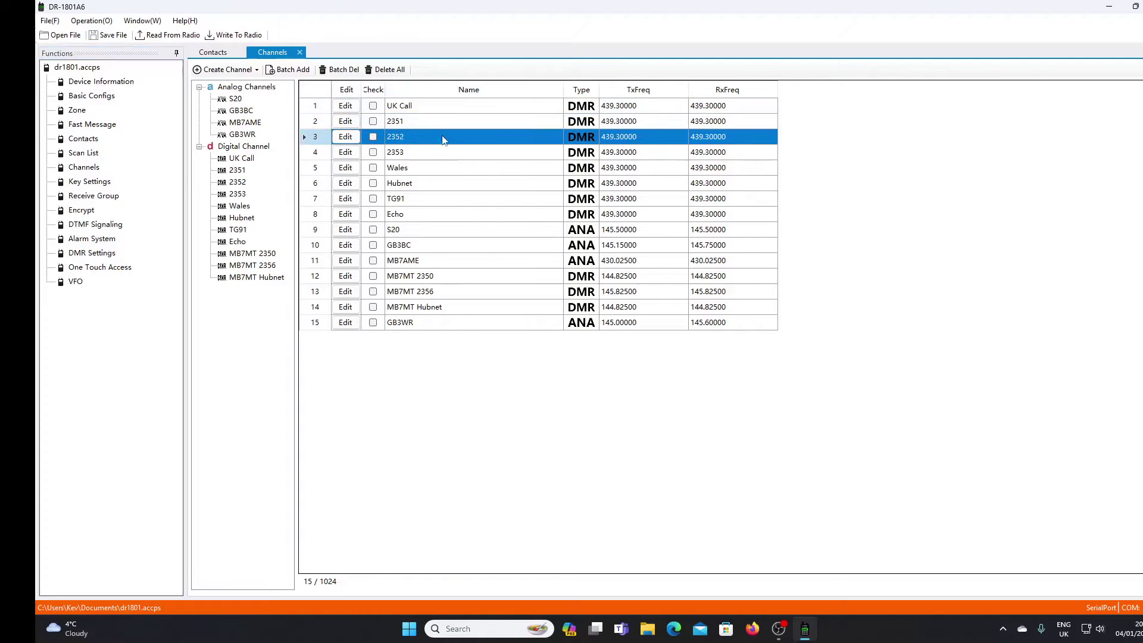
pyautogui.click(442, 153)
pyautogui.click(444, 170)
pyautogui.click(442, 180)
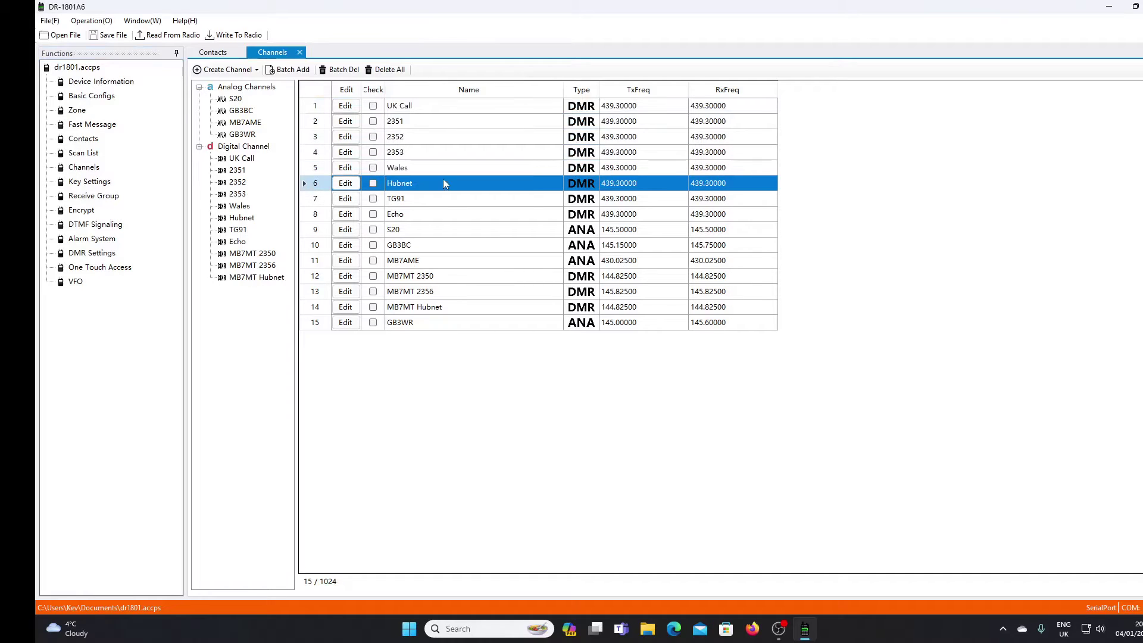
pyautogui.click(444, 194)
pyautogui.click(439, 180)
pyautogui.click(440, 168)
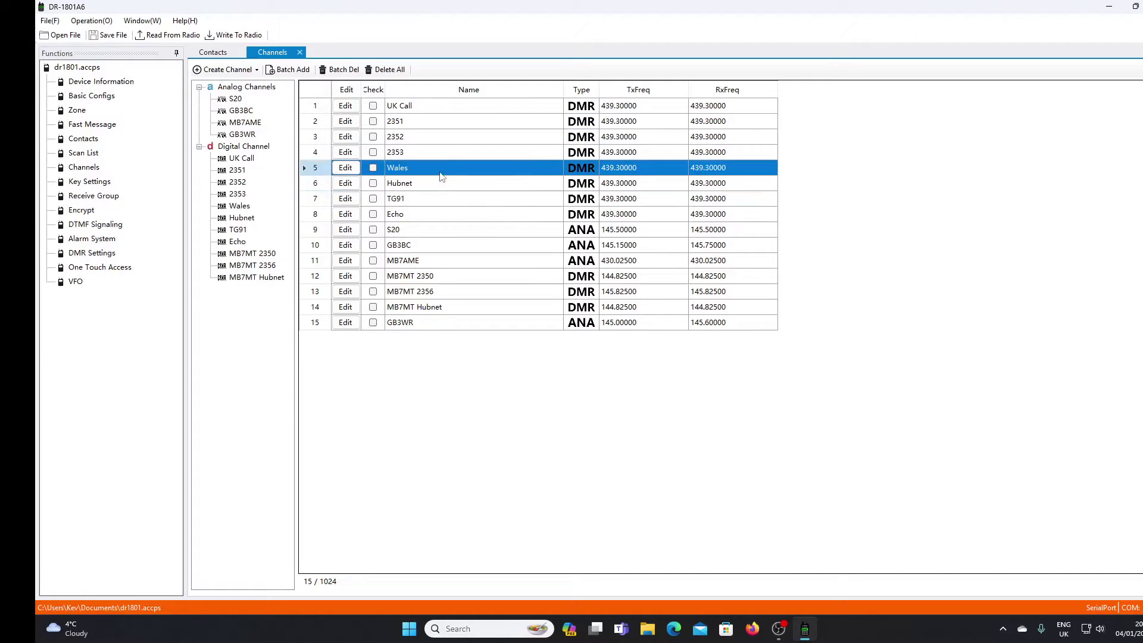
pyautogui.click(438, 153)
pyautogui.click(439, 138)
pyautogui.click(439, 121)
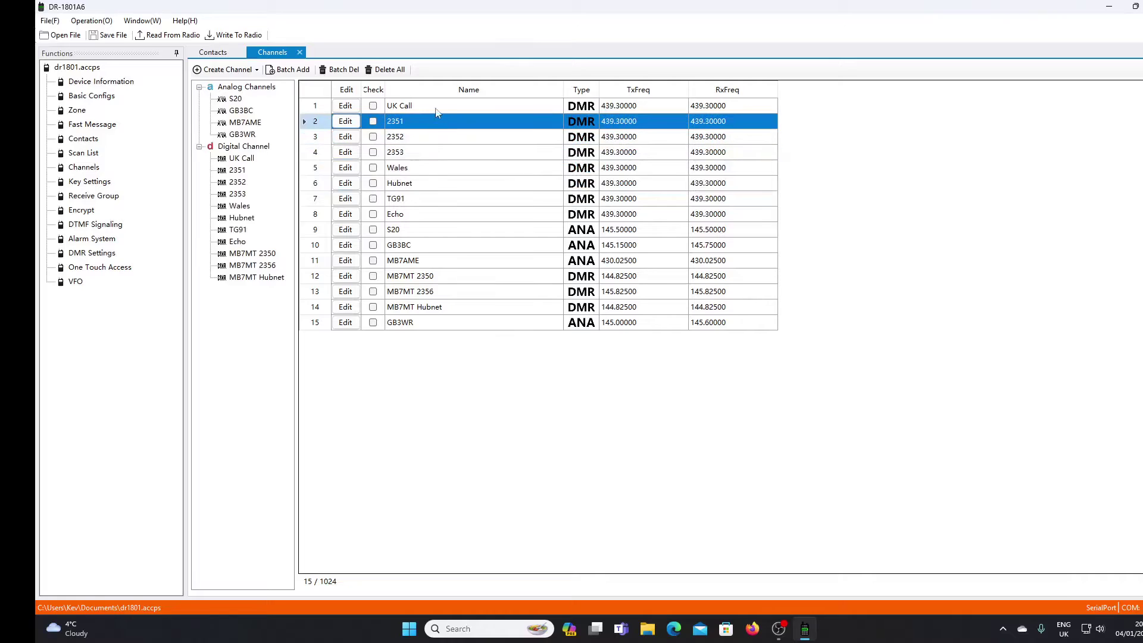
pyautogui.click(438, 107)
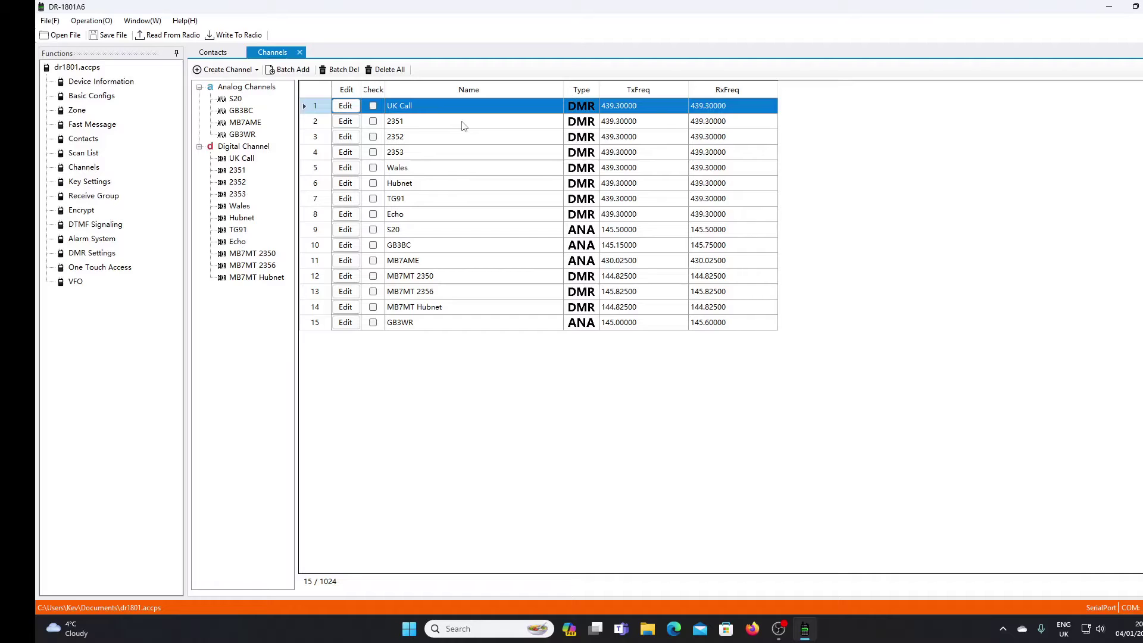
pyautogui.click(211, 70)
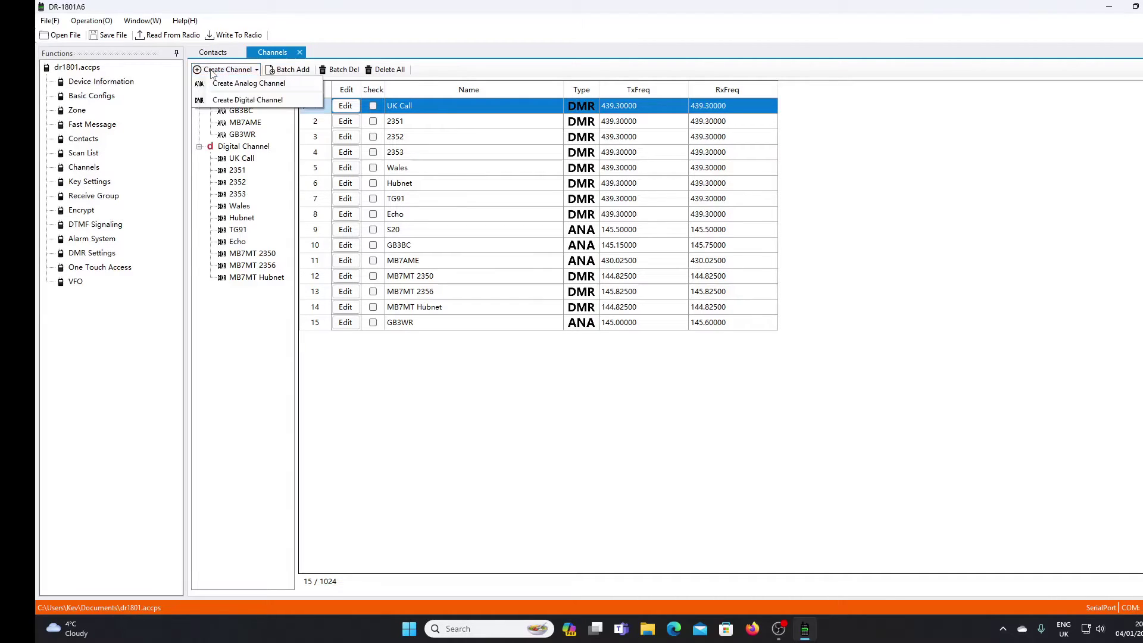
# Add digital Channel 16 with transmit and receive frequencies of 439.3 MHz
pyautogui.click(231, 100)
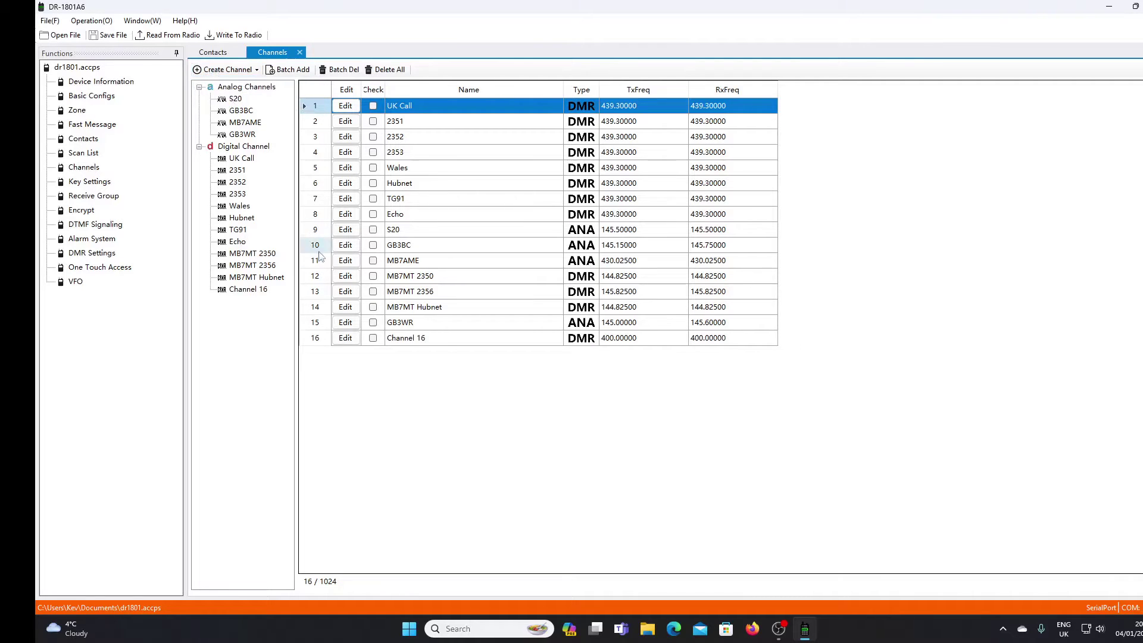
pyautogui.click(351, 338)
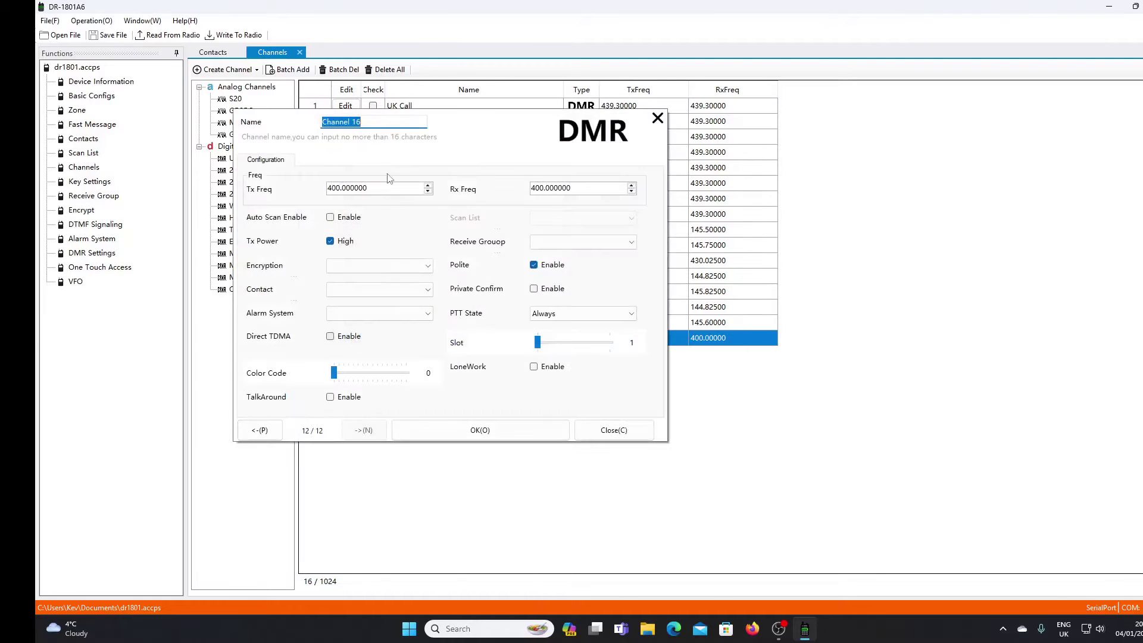
pyautogui.moveTo(390, 188); pyautogui.dragTo(286, 194)
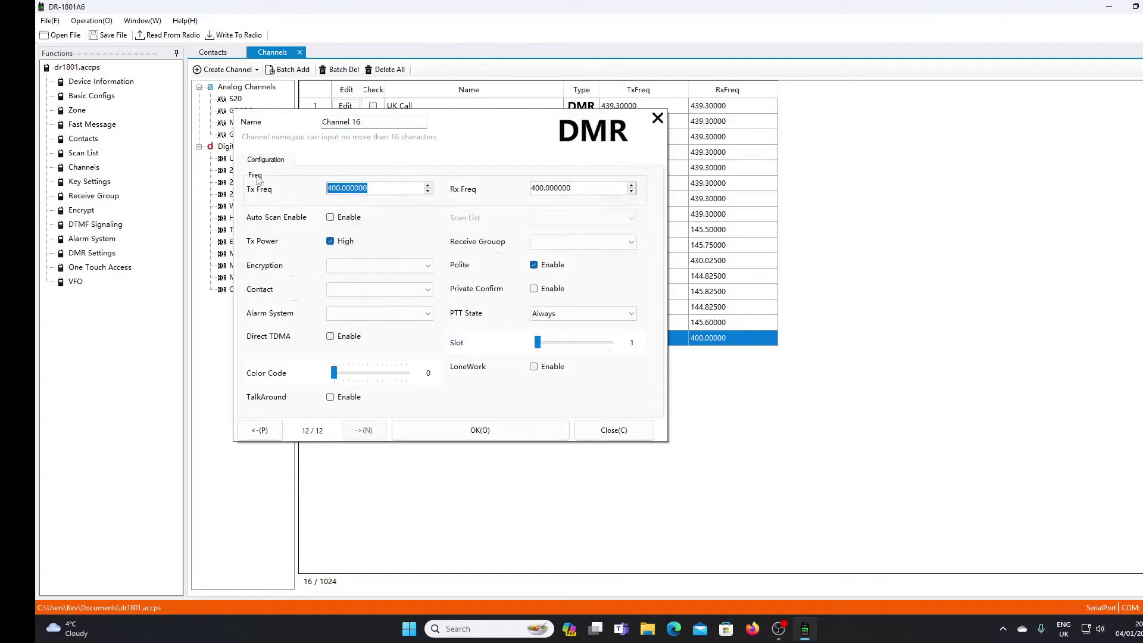
pyautogui.write('439.3')
pyautogui.press('Tab')
pyautogui.write('439.3')
# Give Channel 16 low power, receive group 1, contact Ireland 2354, colour code 1, slot 2
pyautogui.click(330, 241)
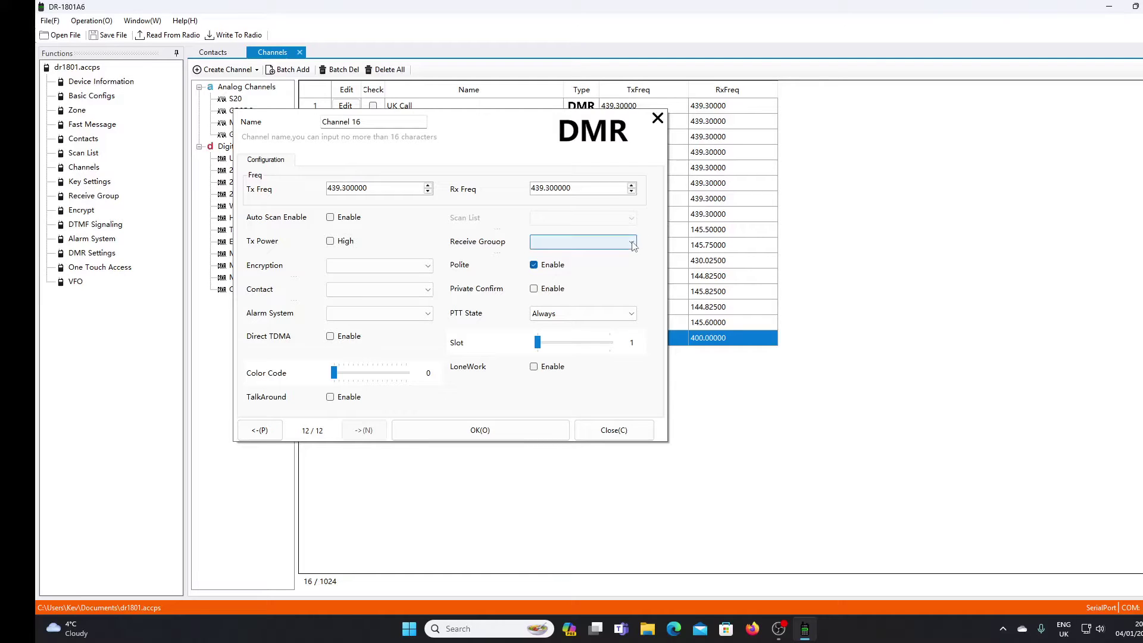
pyautogui.click(632, 244)
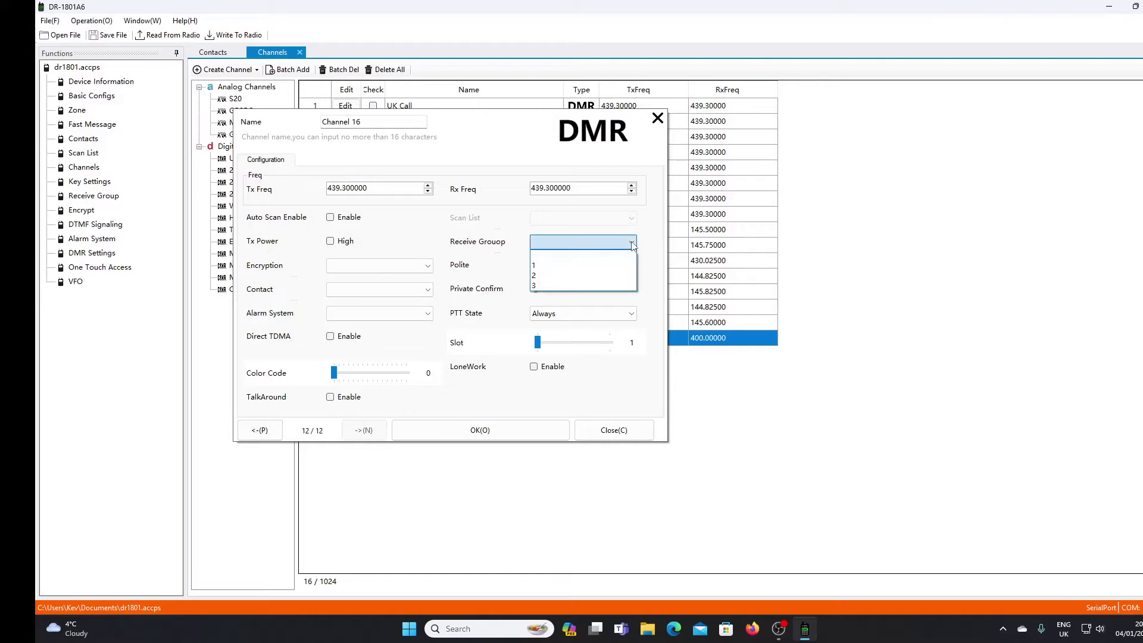
pyautogui.click(633, 265)
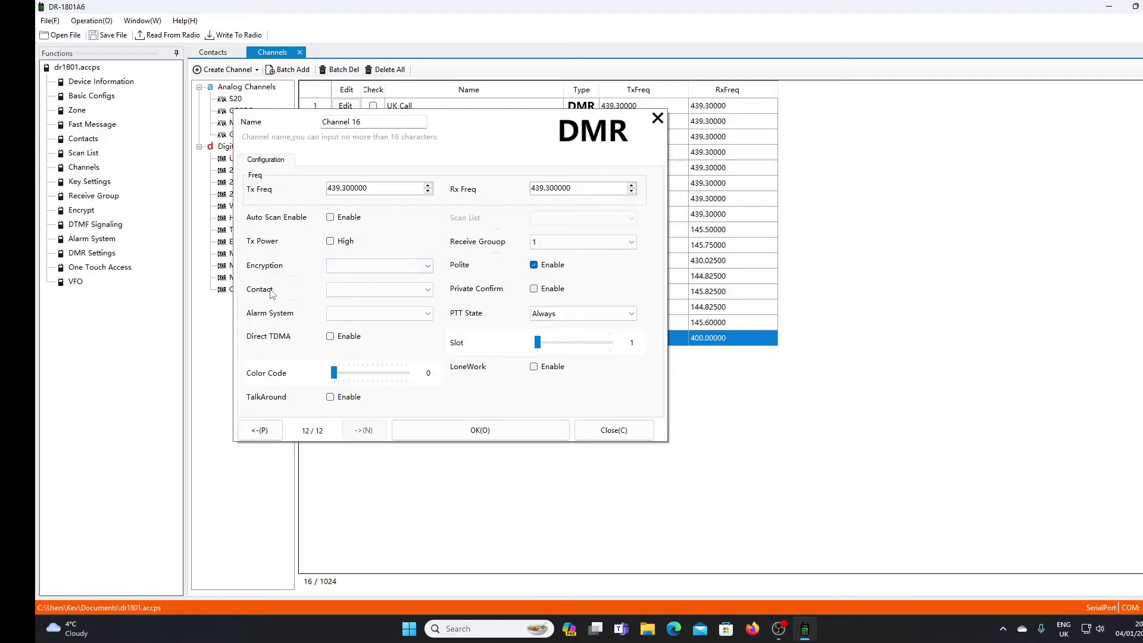
pyautogui.click(428, 290)
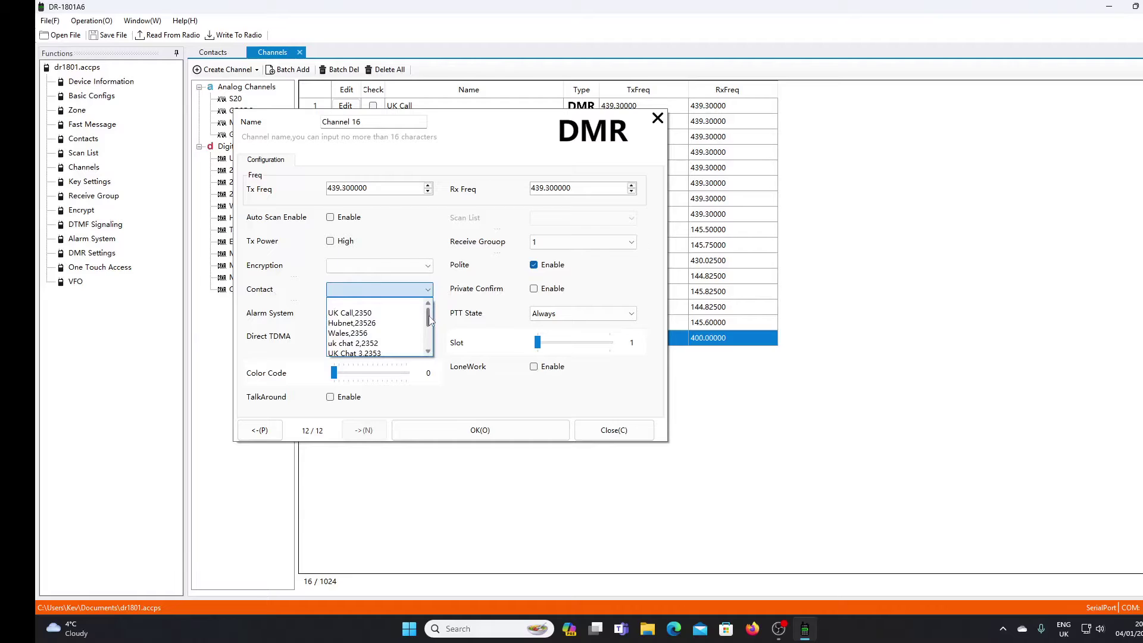
pyautogui.scroll(-1, 432, 336)
pyautogui.scroll(-1, 432, 336)
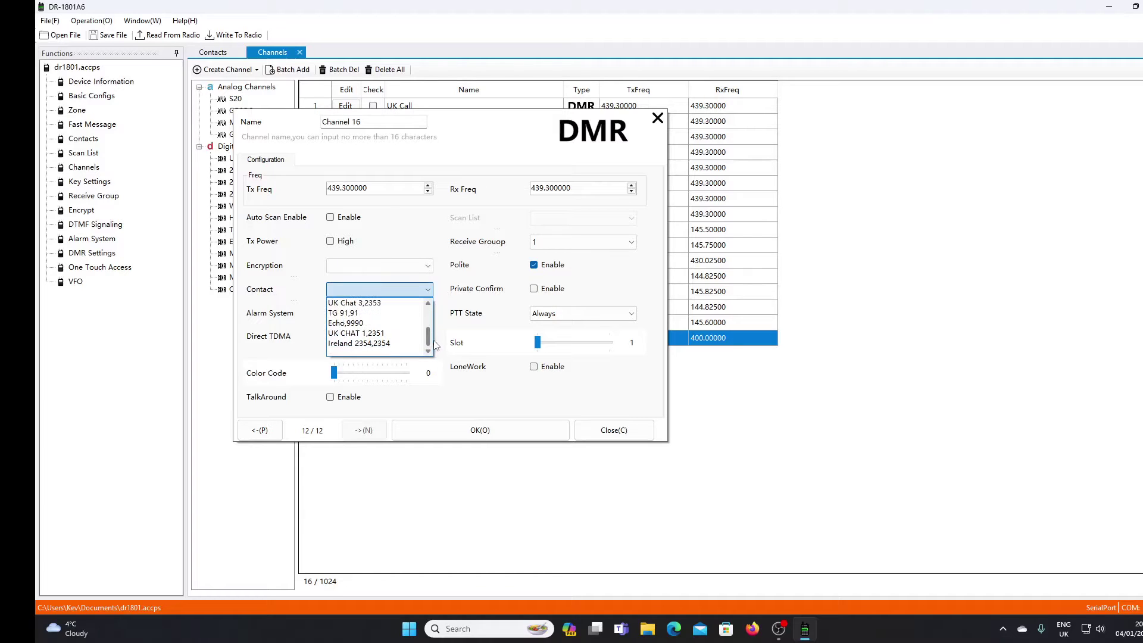
pyautogui.click(383, 344)
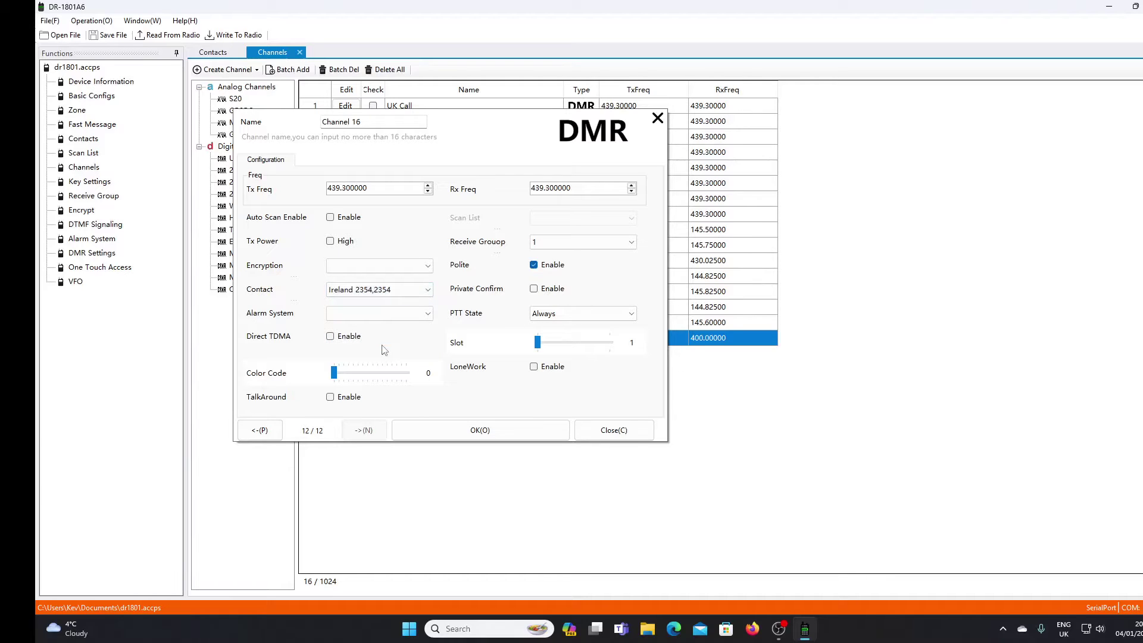
pyautogui.click(345, 375)
pyautogui.click(580, 346)
pyautogui.click(505, 439)
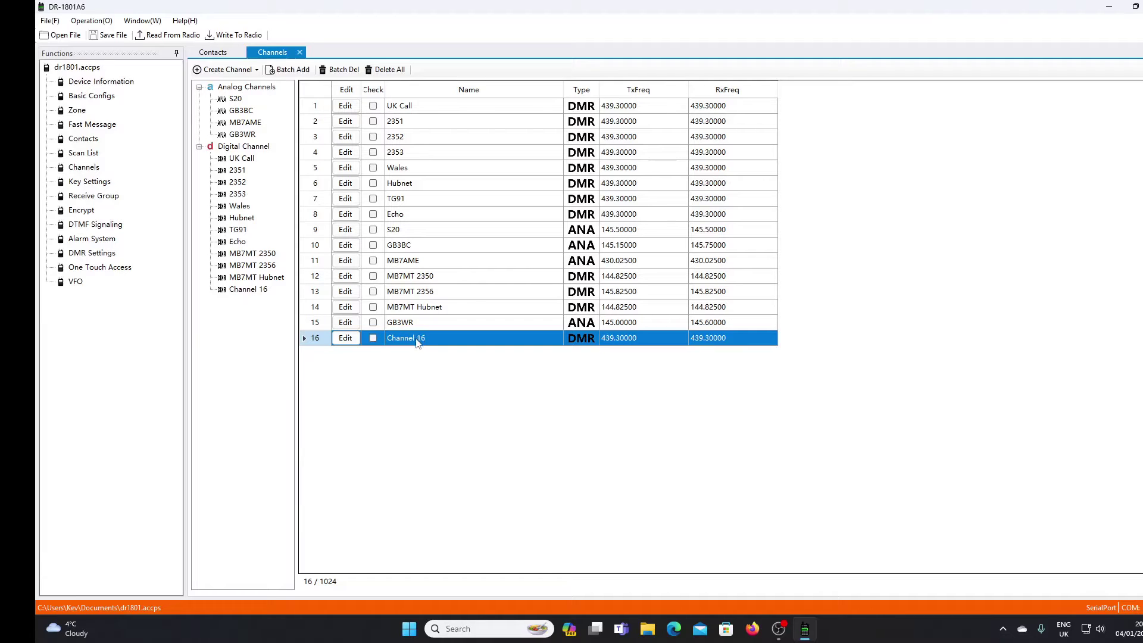
pyautogui.click(355, 341)
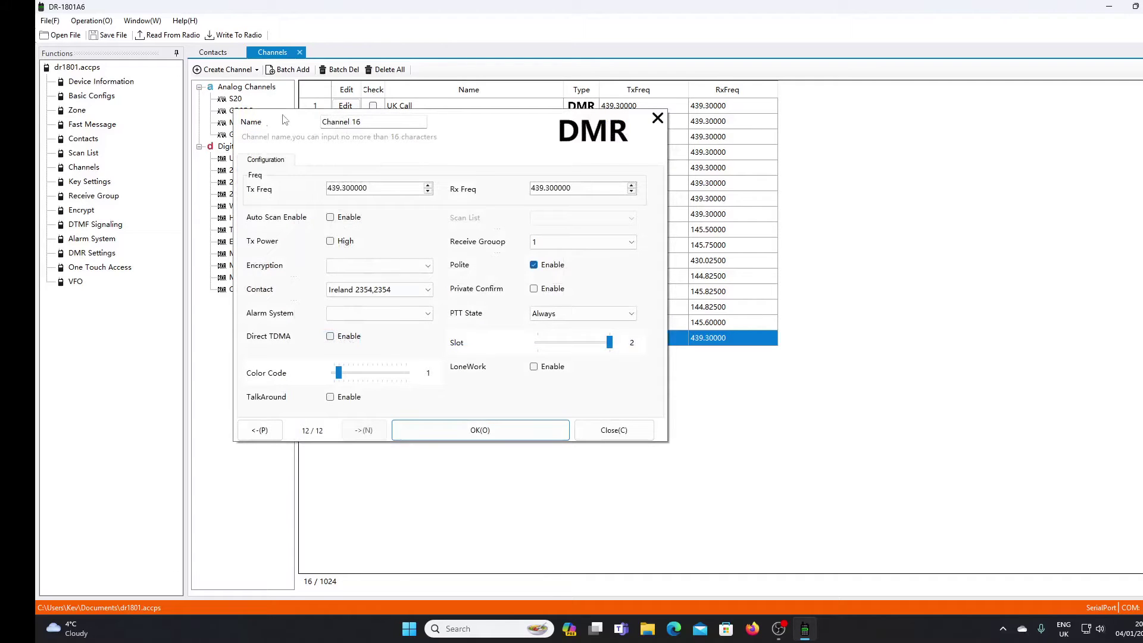
# Rename channel 16 to Ireland and save it
pyautogui.moveTo(355, 122); pyautogui.dragTo(298, 116)
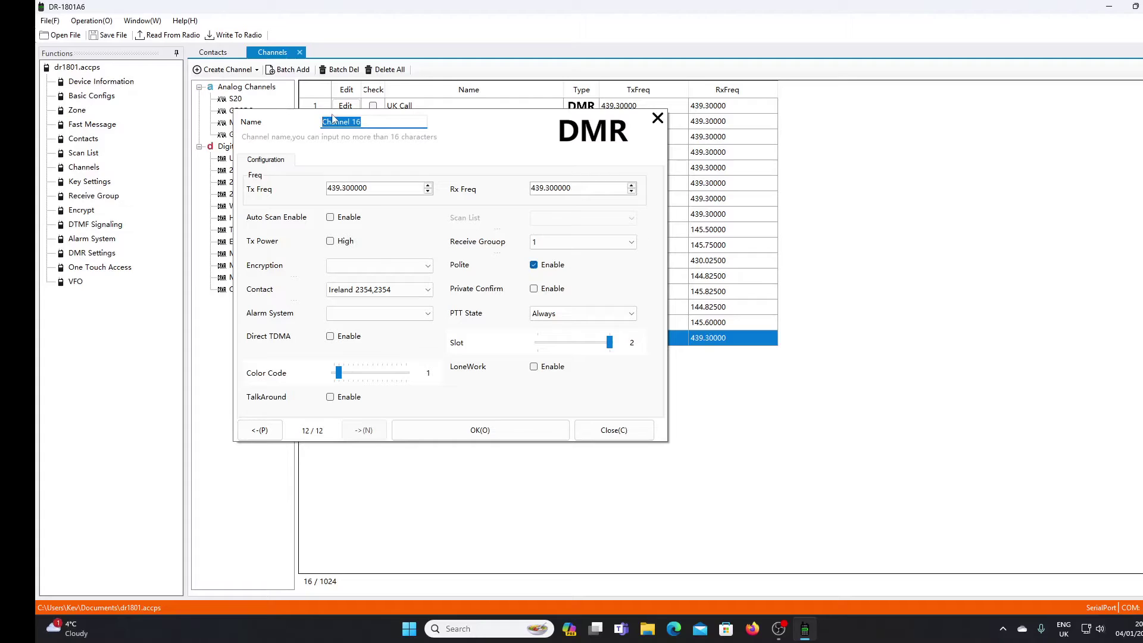
pyautogui.write('Ireland')
pyautogui.click(492, 429)
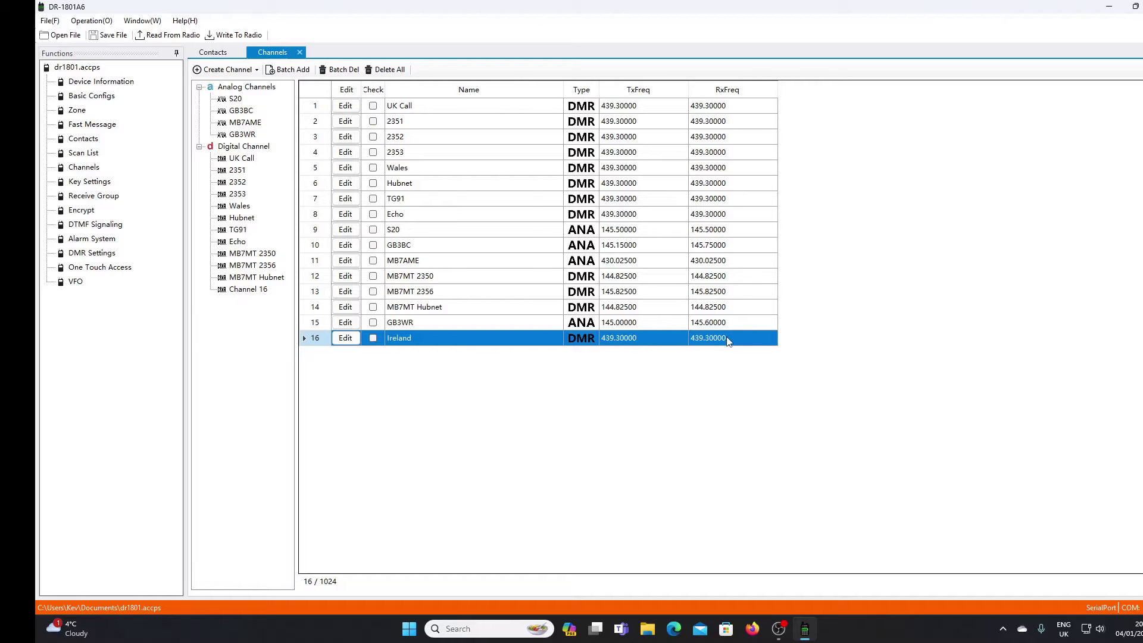
# Move channels S20 and Ireland into the Hotspot zone's channel list
pyautogui.click(77, 111)
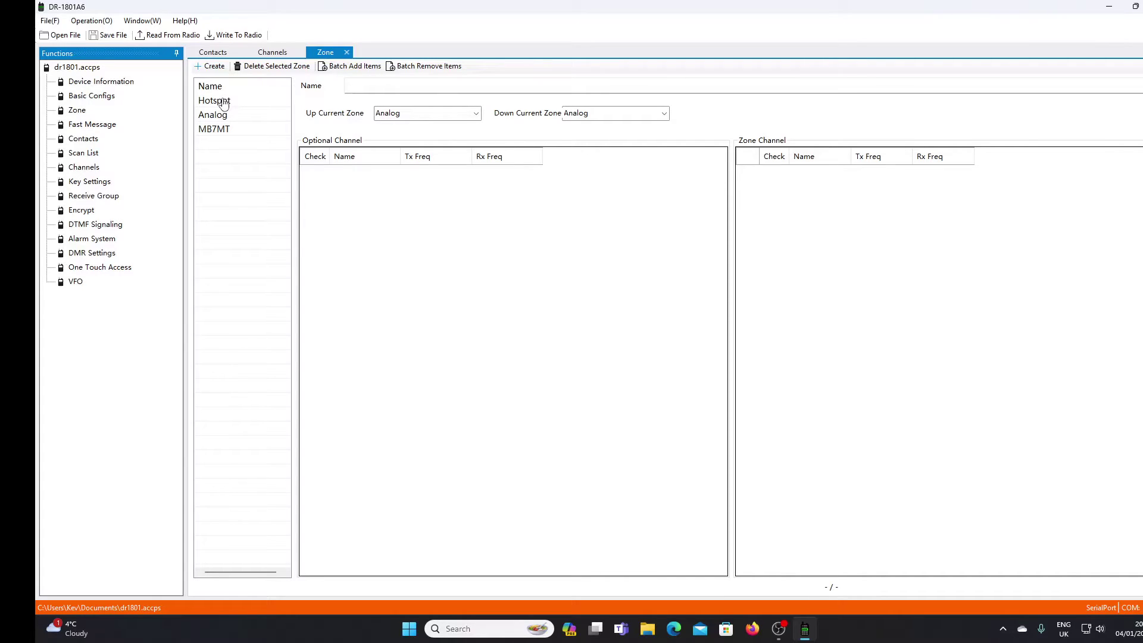
pyautogui.click(223, 103)
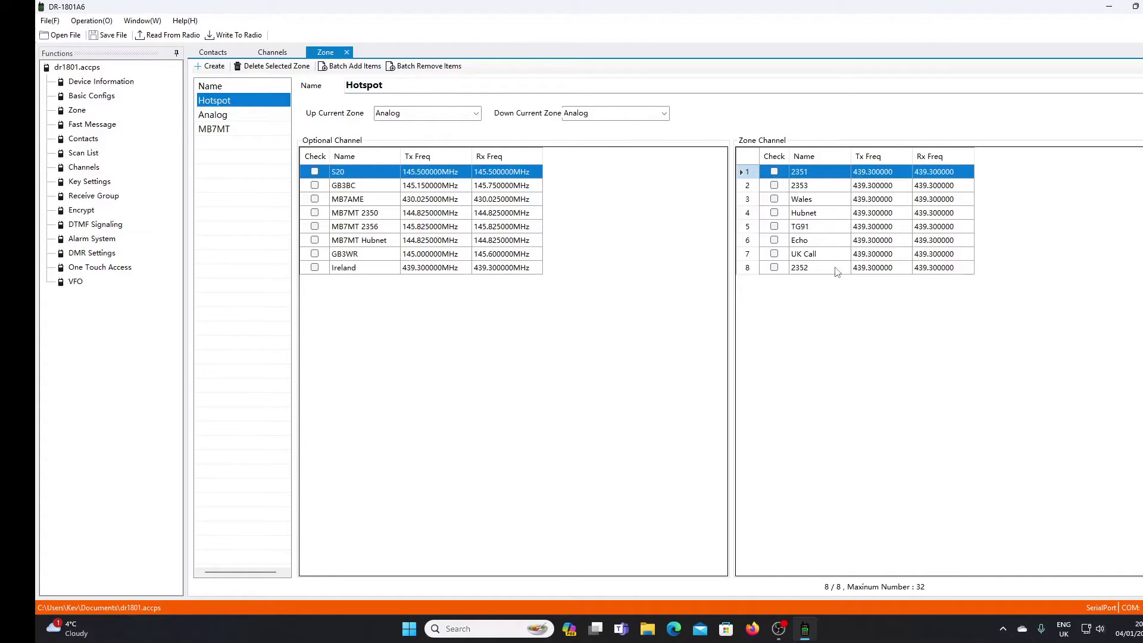
pyautogui.rightClick(349, 269)
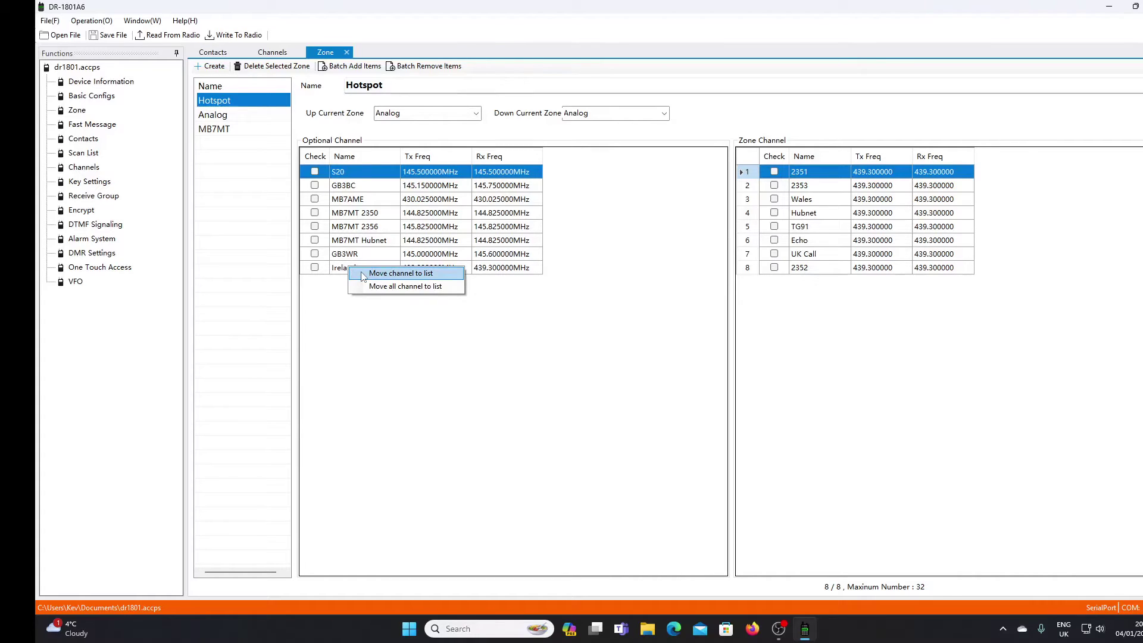
pyautogui.click(363, 273)
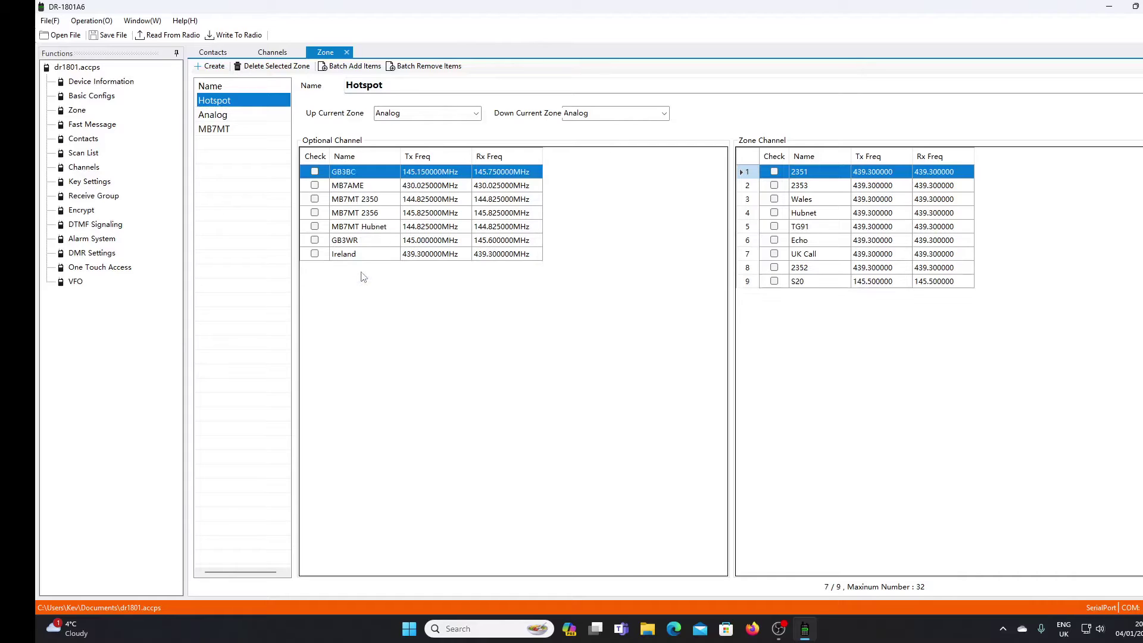
pyautogui.click(315, 254)
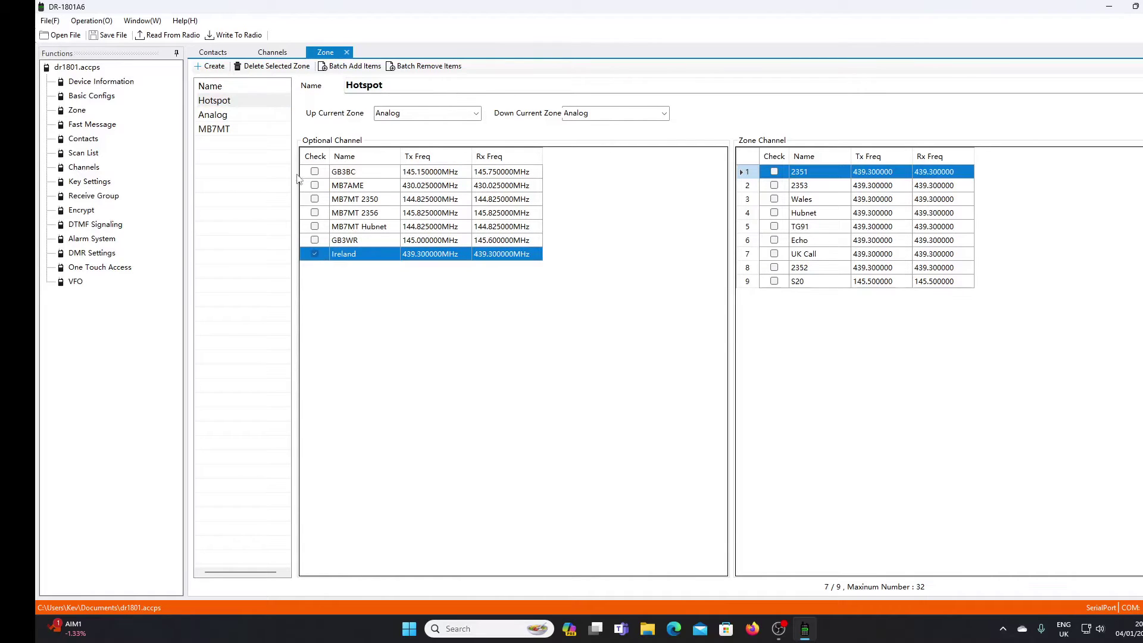
pyautogui.rightClick(353, 256)
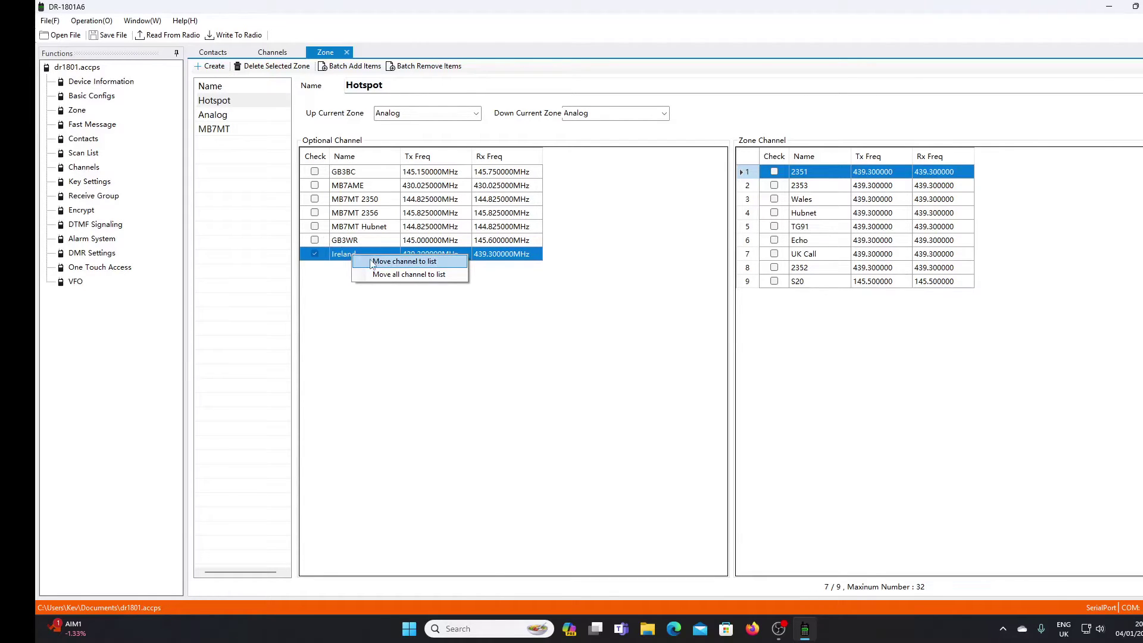
pyautogui.click(373, 262)
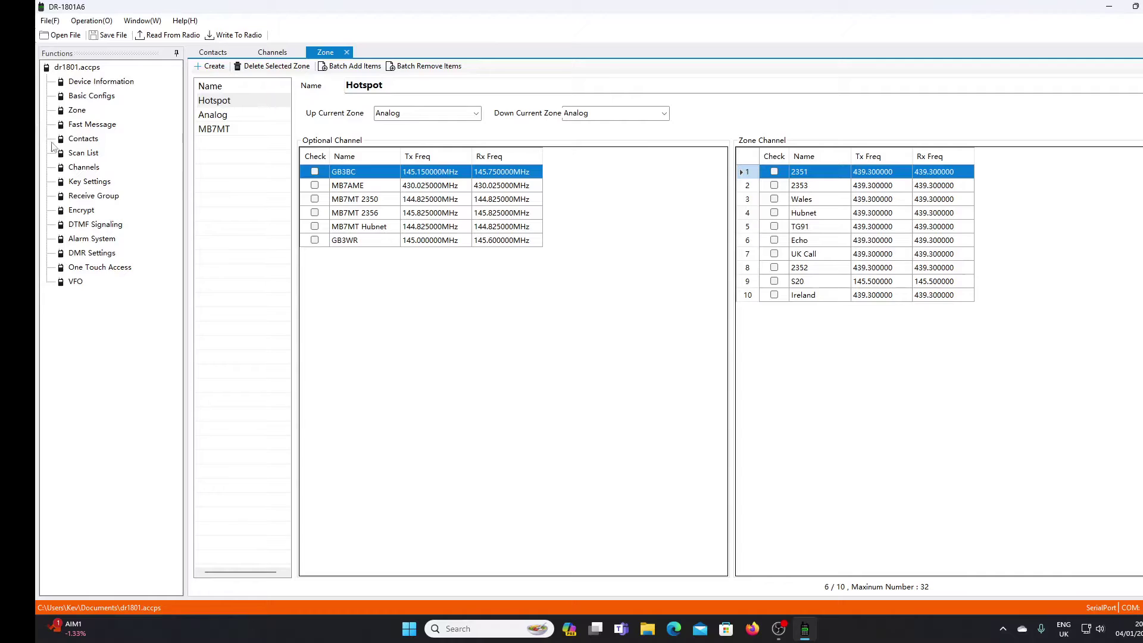
pyautogui.click(77, 140)
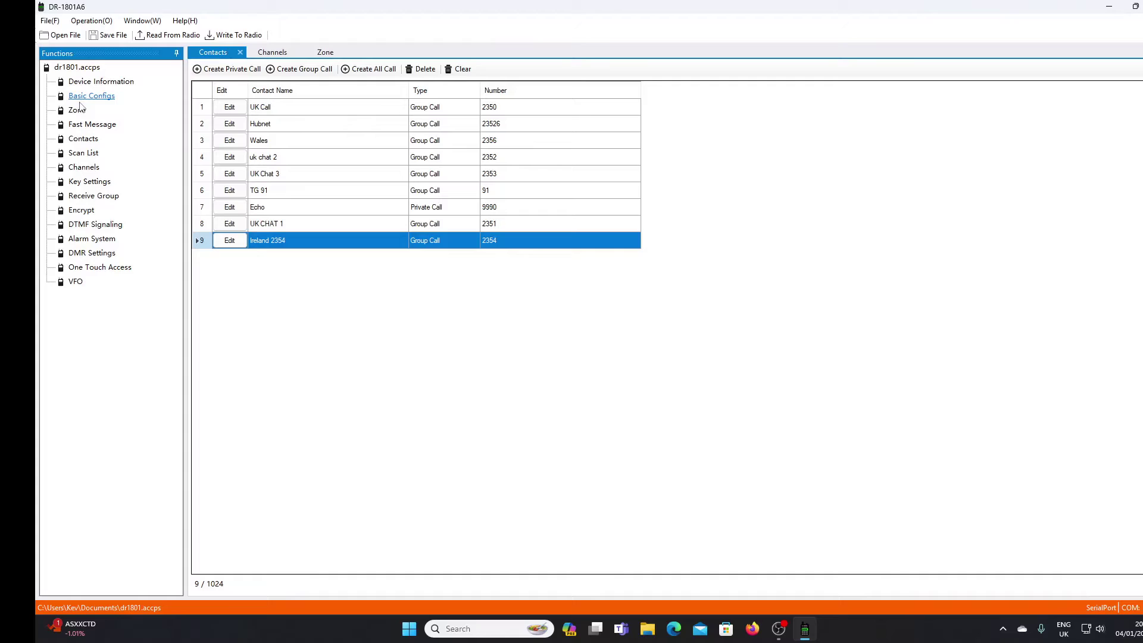
pyautogui.click(83, 199)
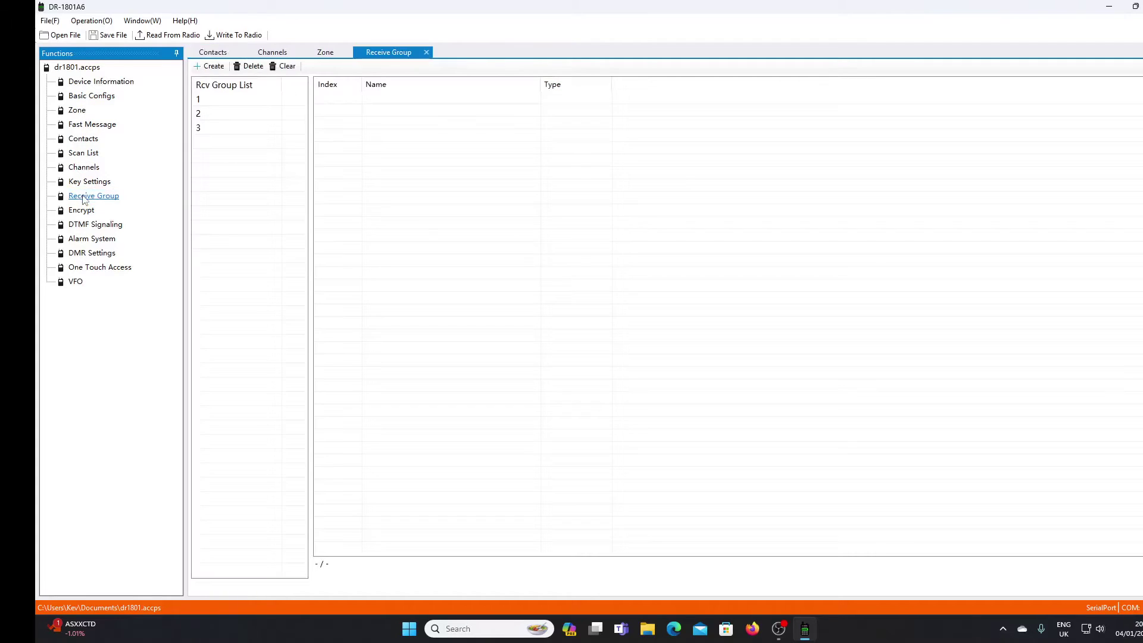
# Tick Ireland 2354 as a member of receive group 1
pyautogui.click(210, 100)
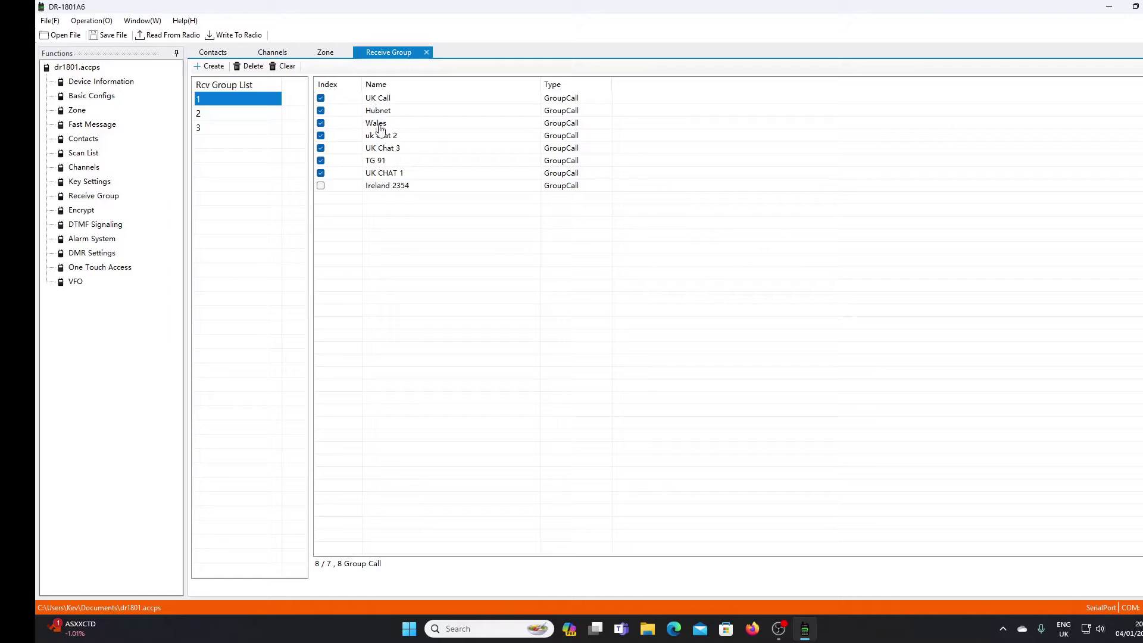
pyautogui.click(321, 186)
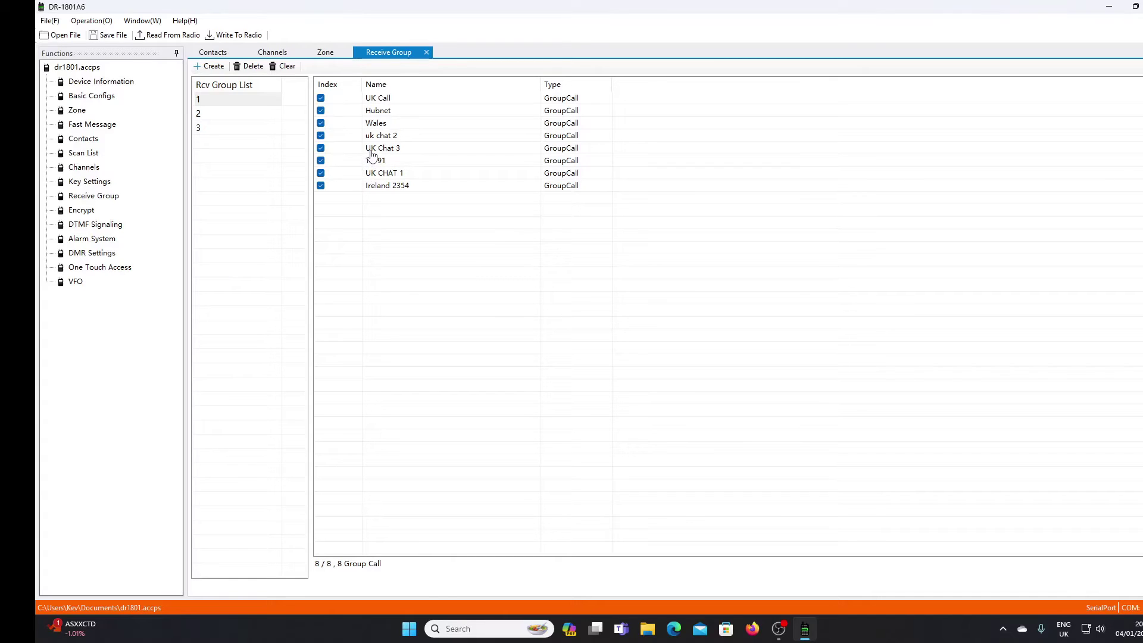
pyautogui.click(90, 155)
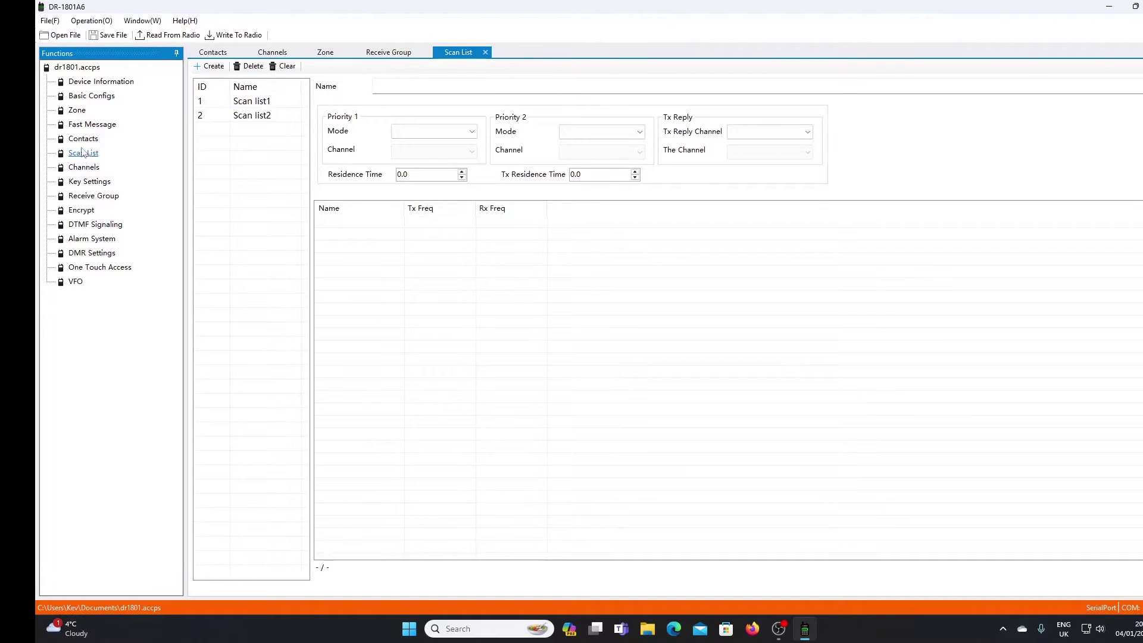
# Review Scan list1's settings, then return to the 16-entry channel list
pyautogui.click(249, 105)
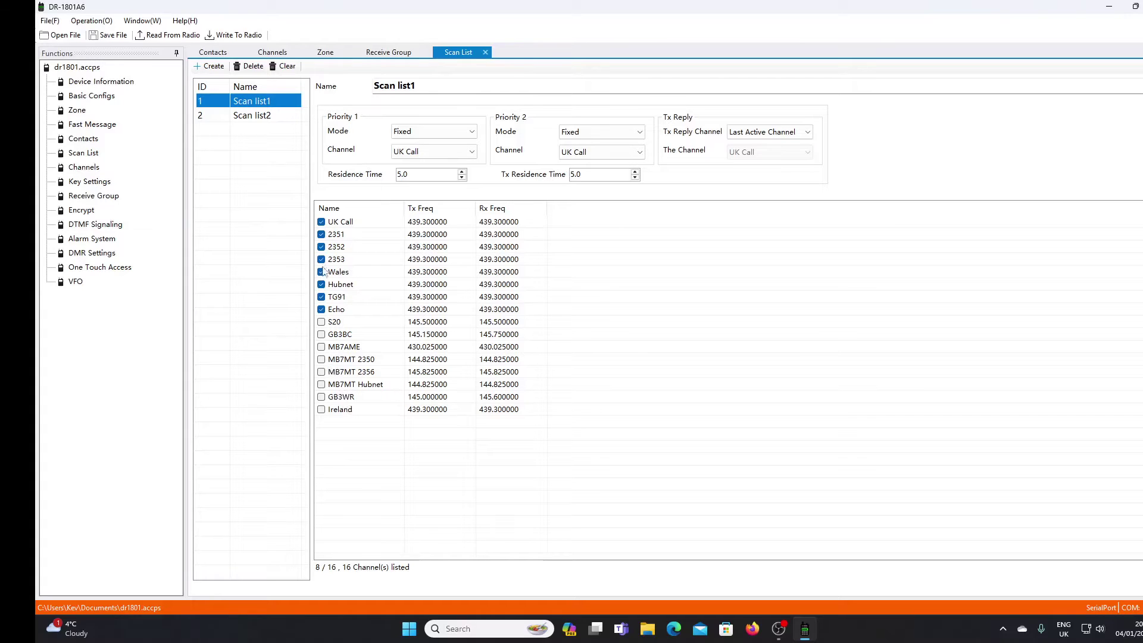
pyautogui.click(94, 169)
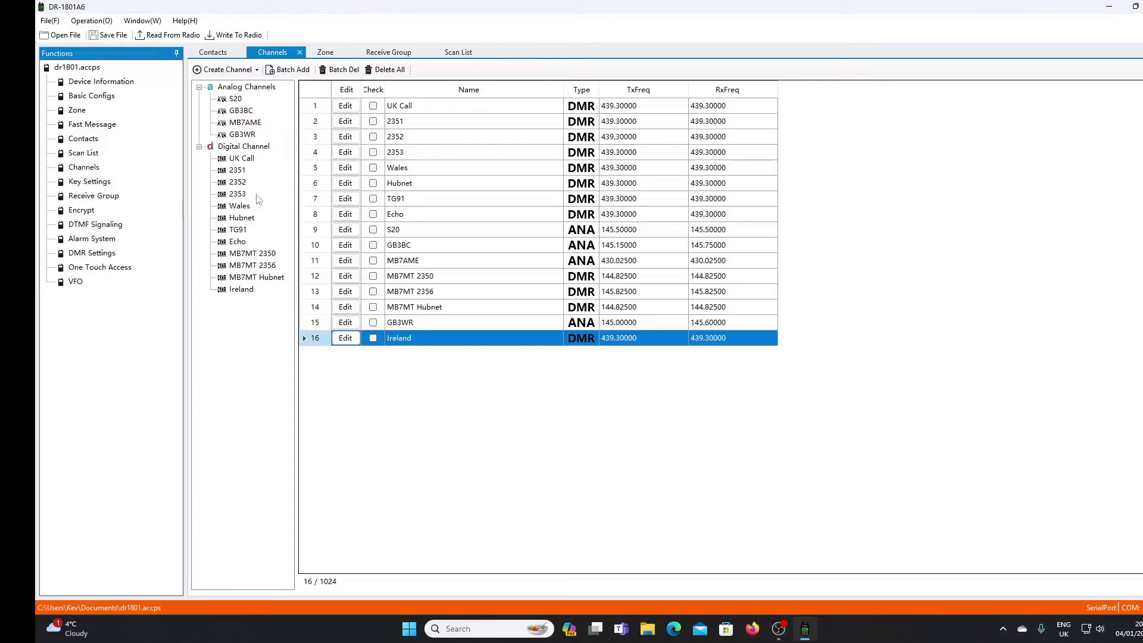
pyautogui.click(345, 229)
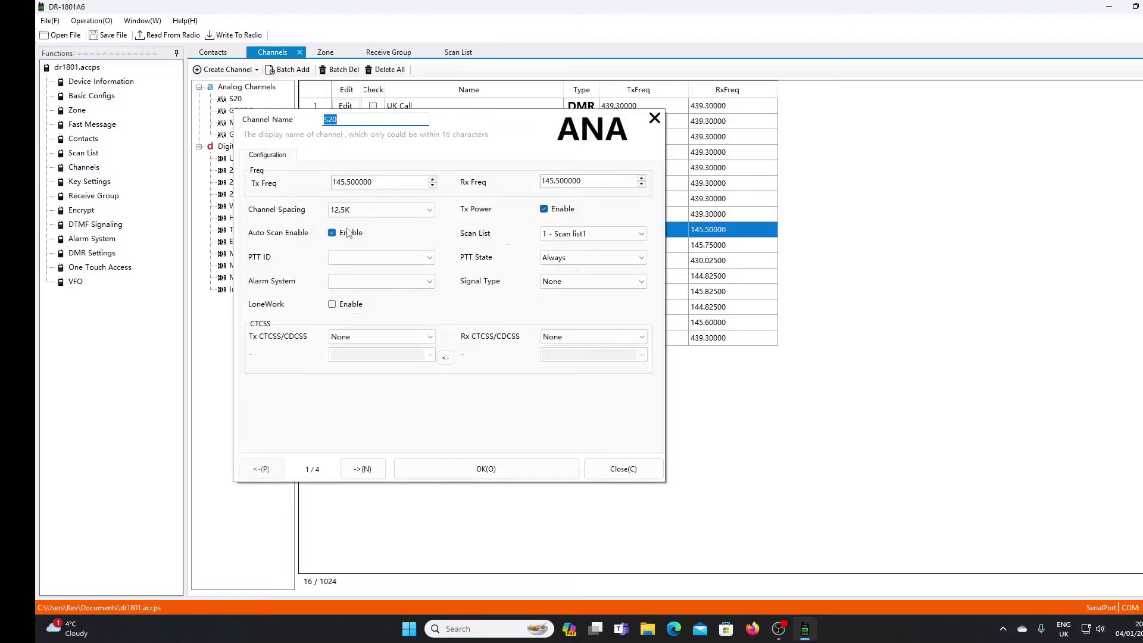
pyautogui.click(642, 235)
pyautogui.click(642, 235)
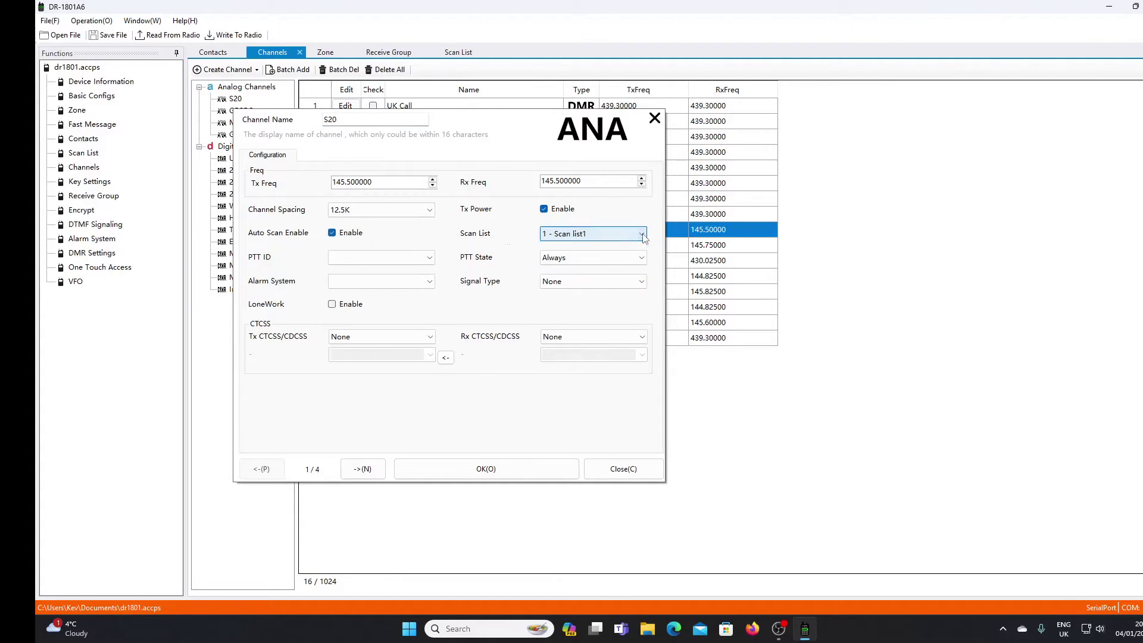
pyautogui.click(619, 235)
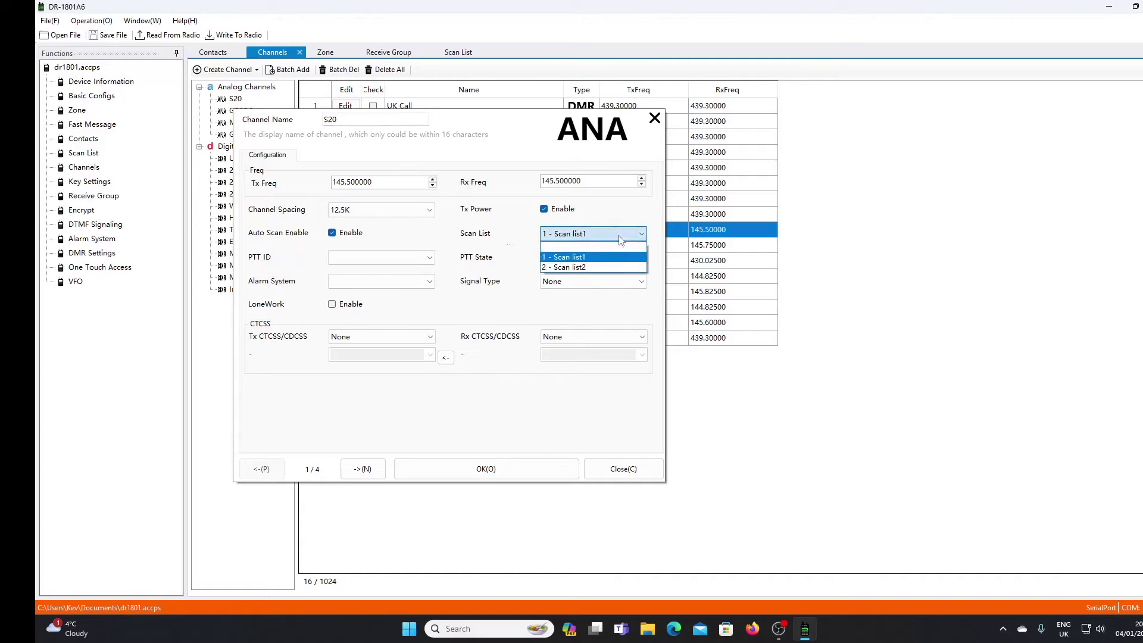
pyautogui.click(656, 119)
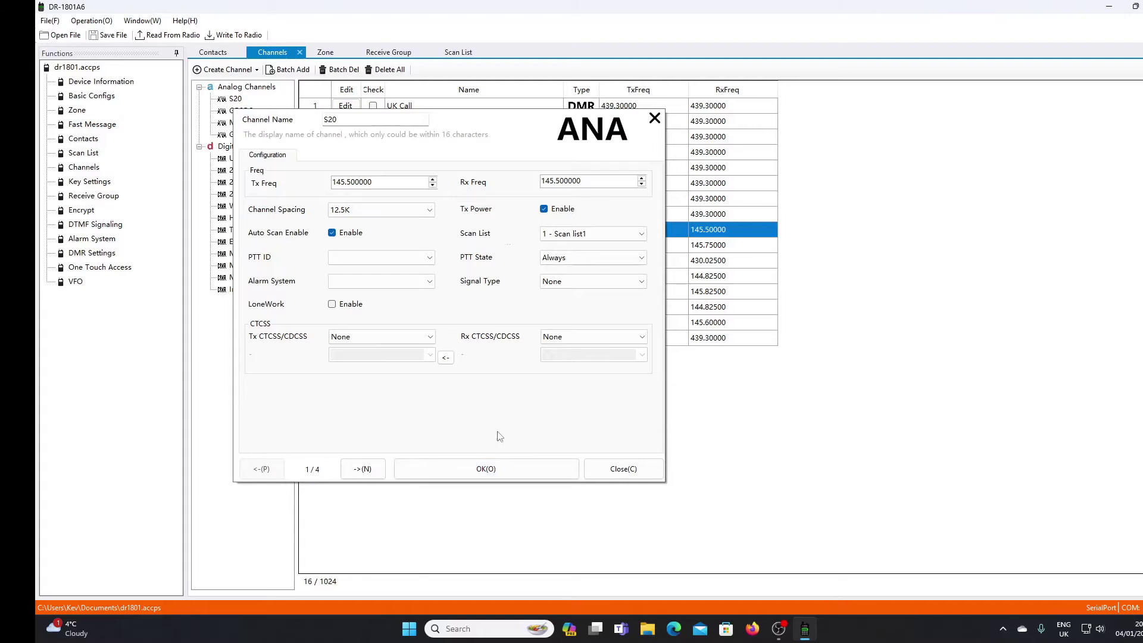
pyautogui.click(542, 472)
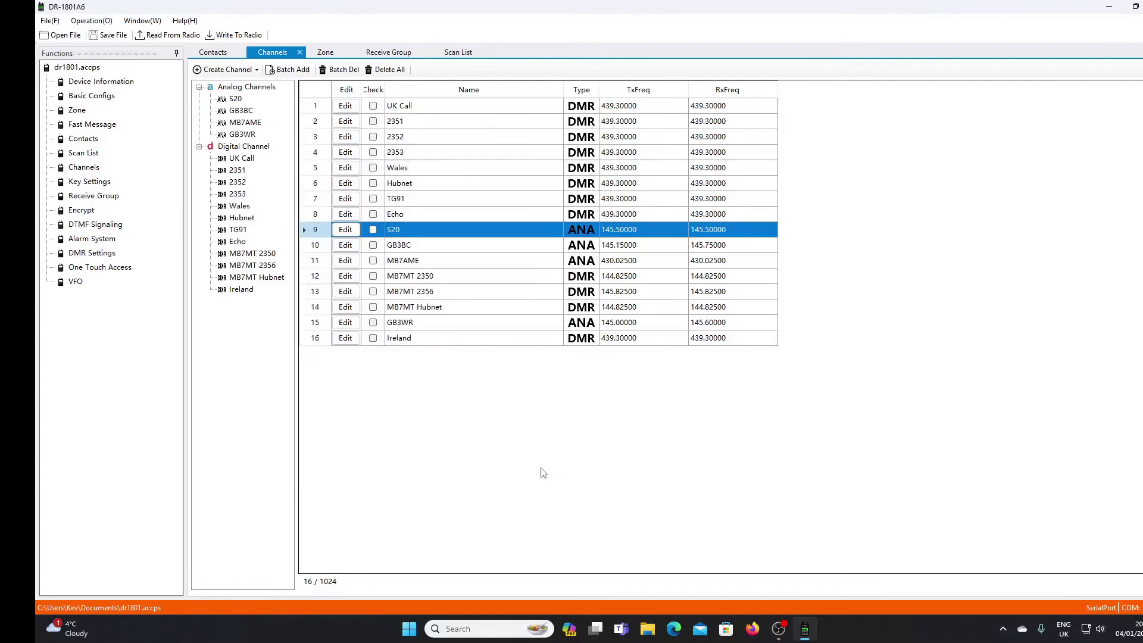
pyautogui.click(251, 90)
# Add a new analog channel 17 named S21 at 145.525 MHz
pyautogui.click(241, 70)
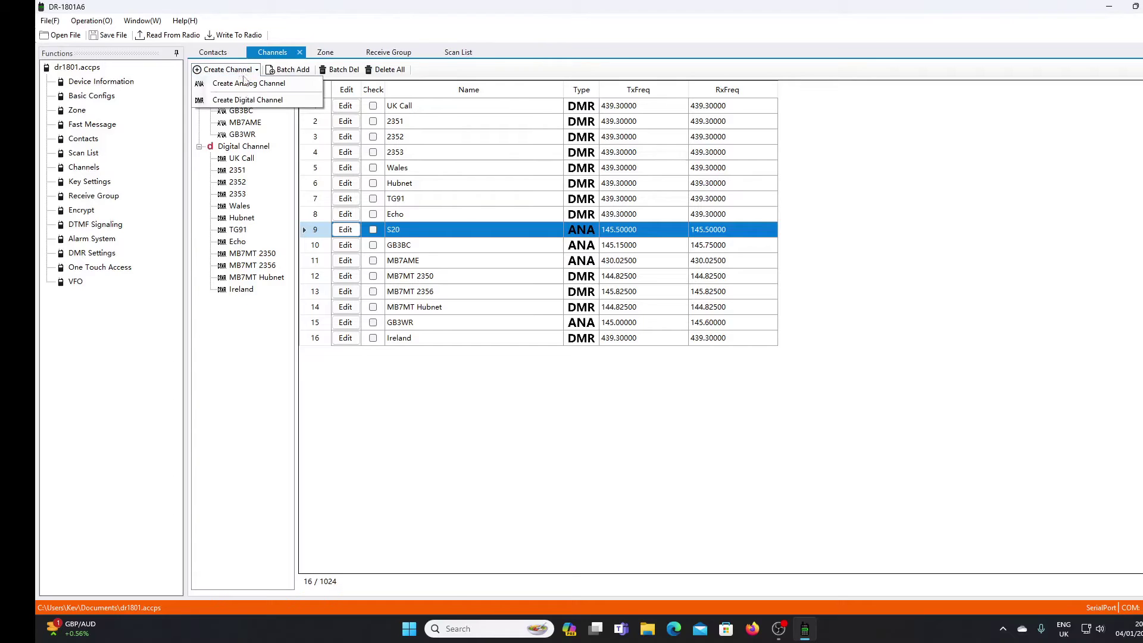
pyautogui.click(249, 84)
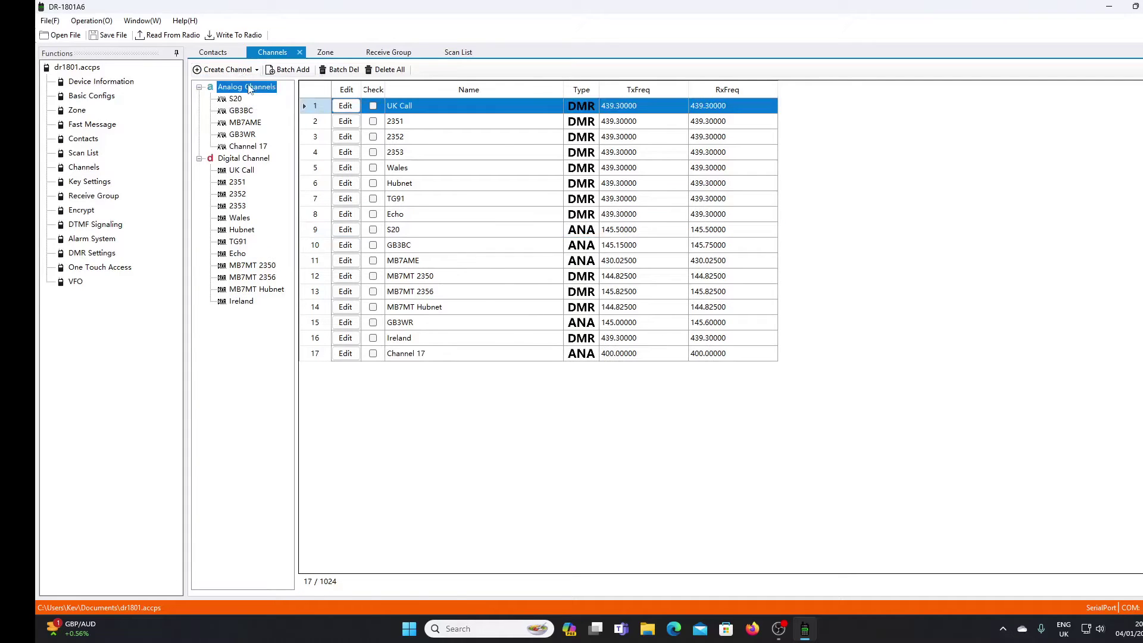
pyautogui.click(344, 354)
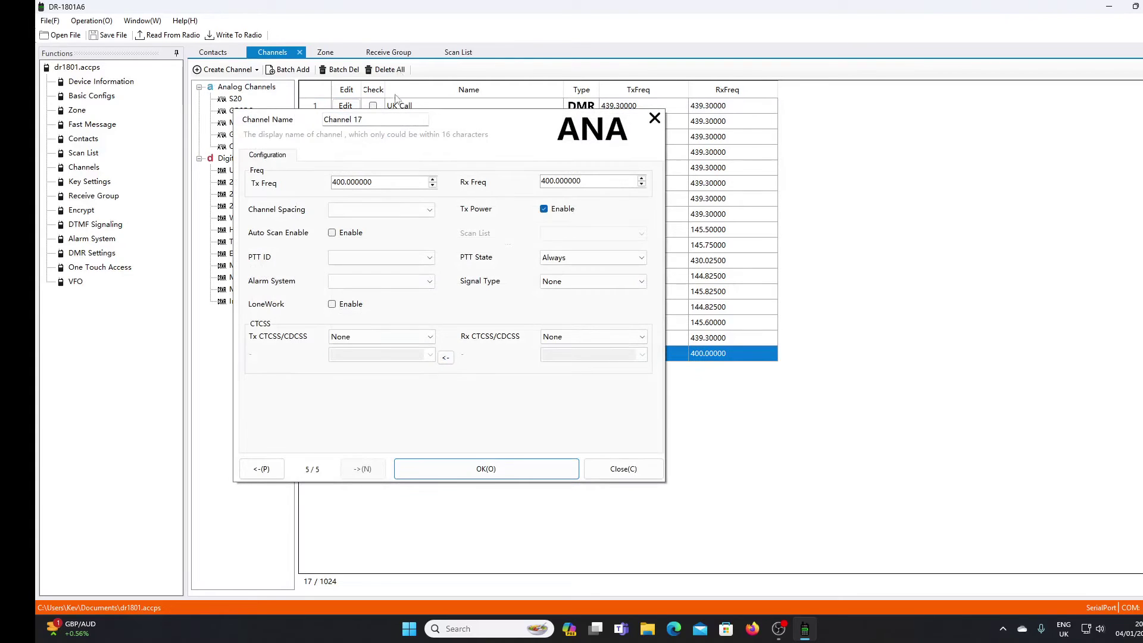
pyautogui.click(388, 118)
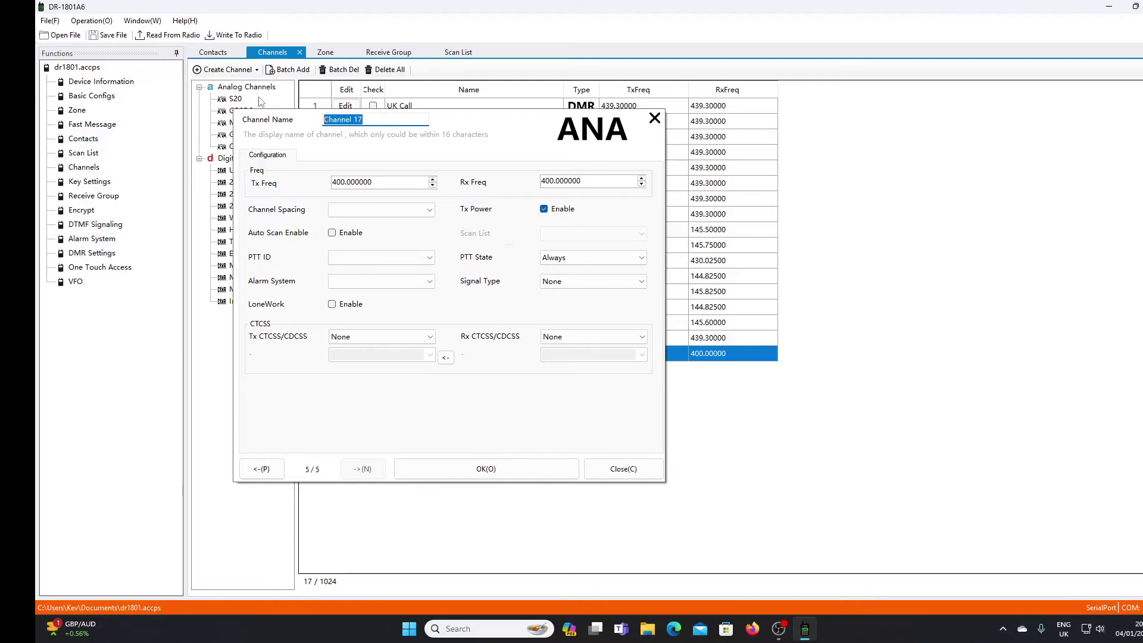
pyautogui.write('S21')
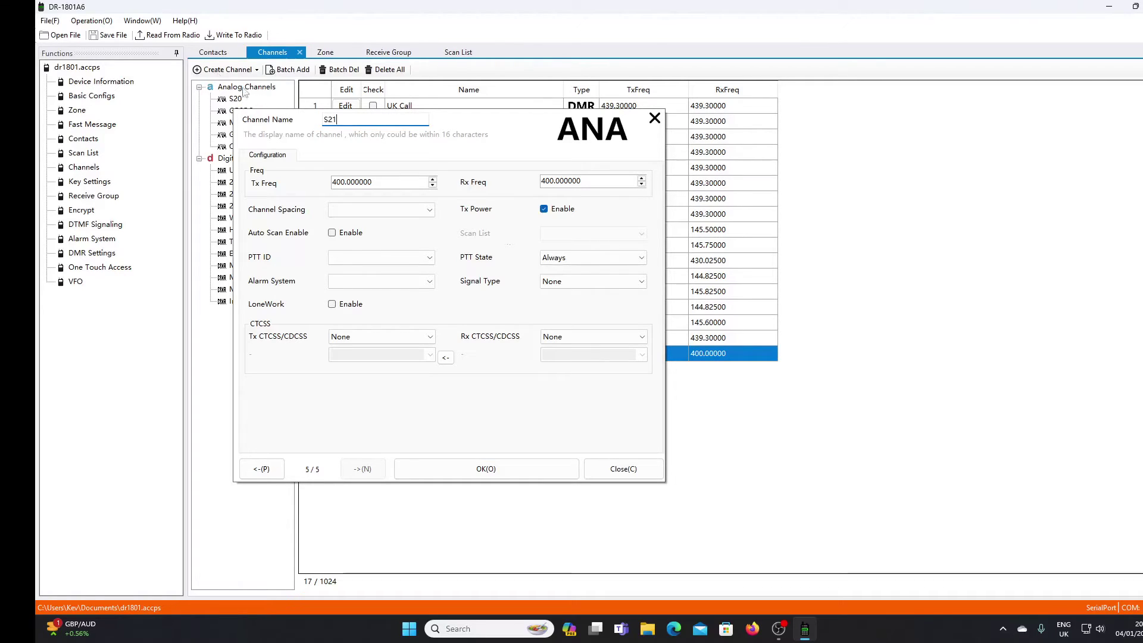
pyautogui.click(375, 182)
pyautogui.write('145.525')
pyautogui.press('Tab')
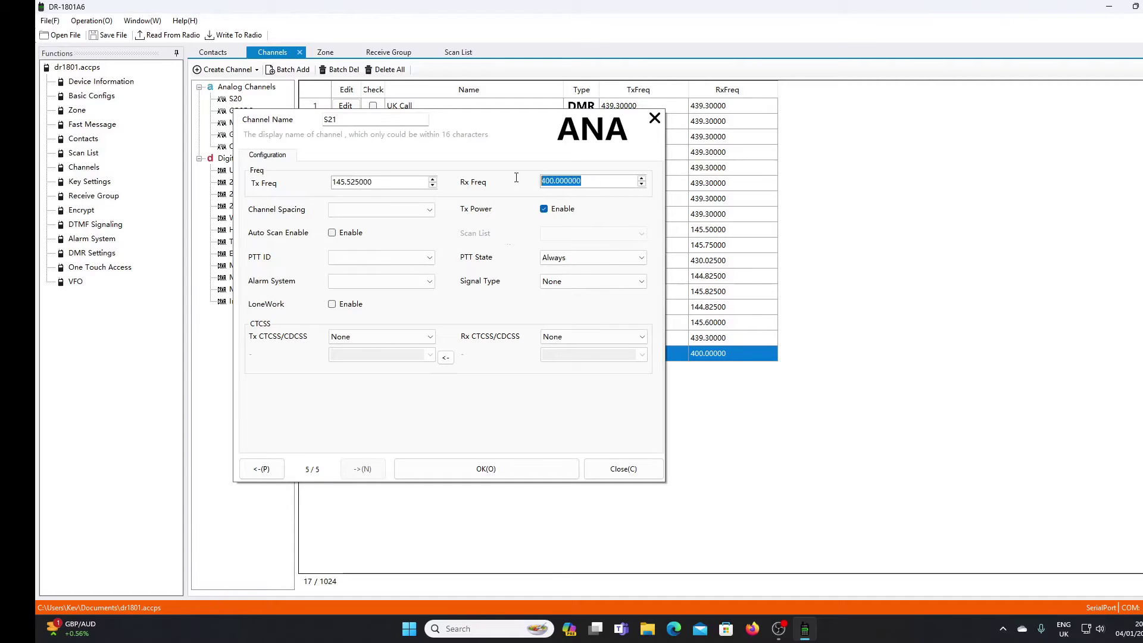
pyautogui.write('145.')
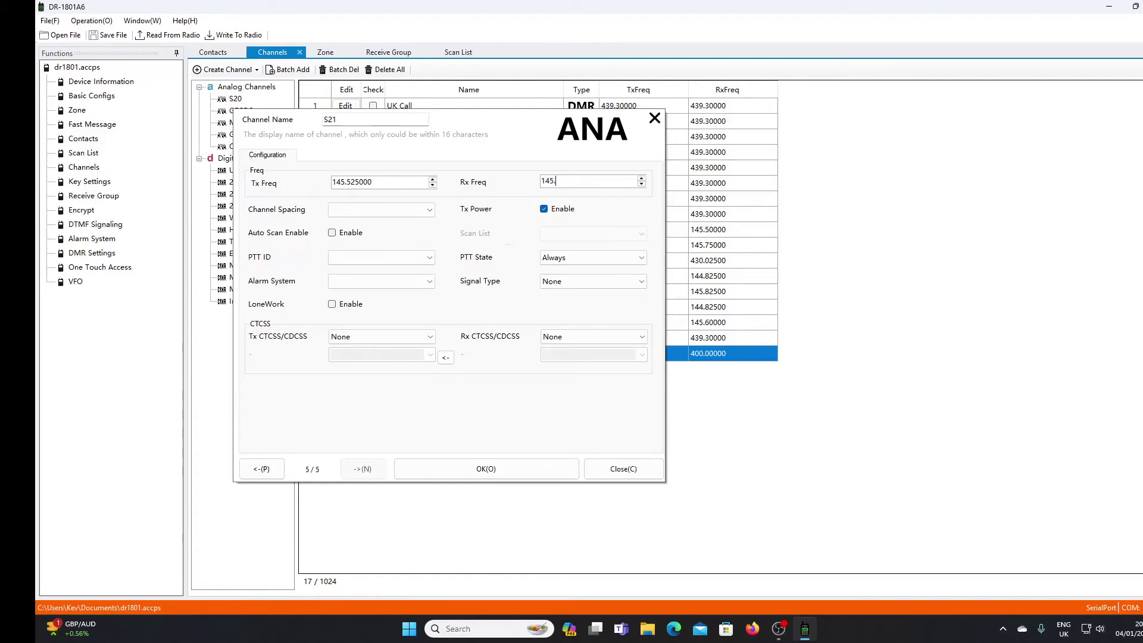
pyautogui.write('525')
# Give S21 12.5K channel spacing and no transmit tone, and save the channel
pyautogui.click(429, 209)
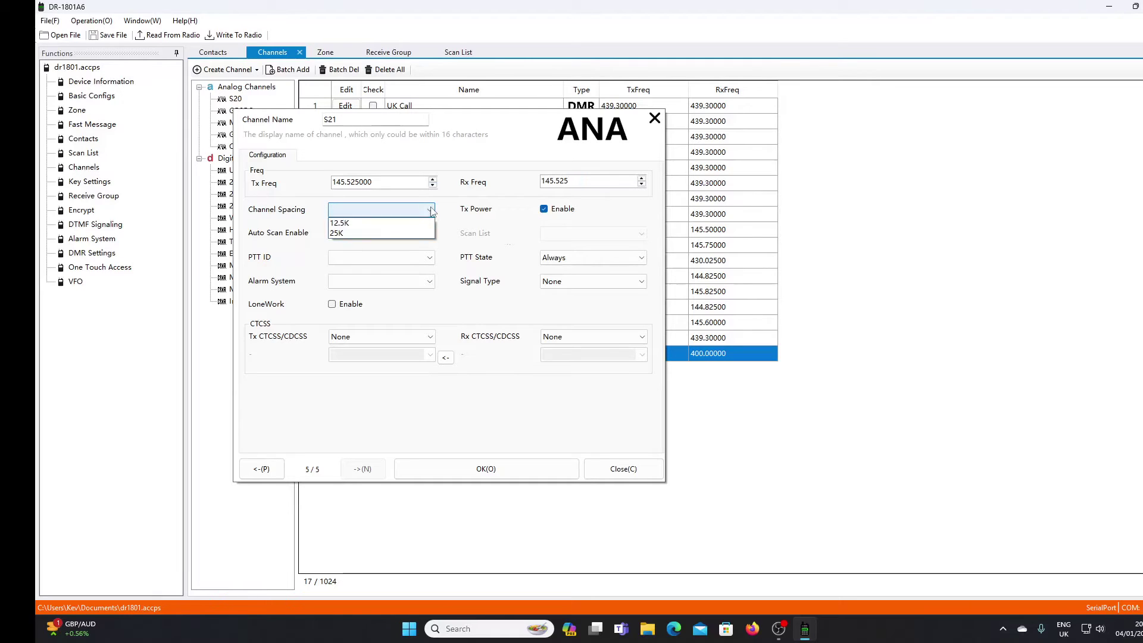
pyautogui.click(410, 229)
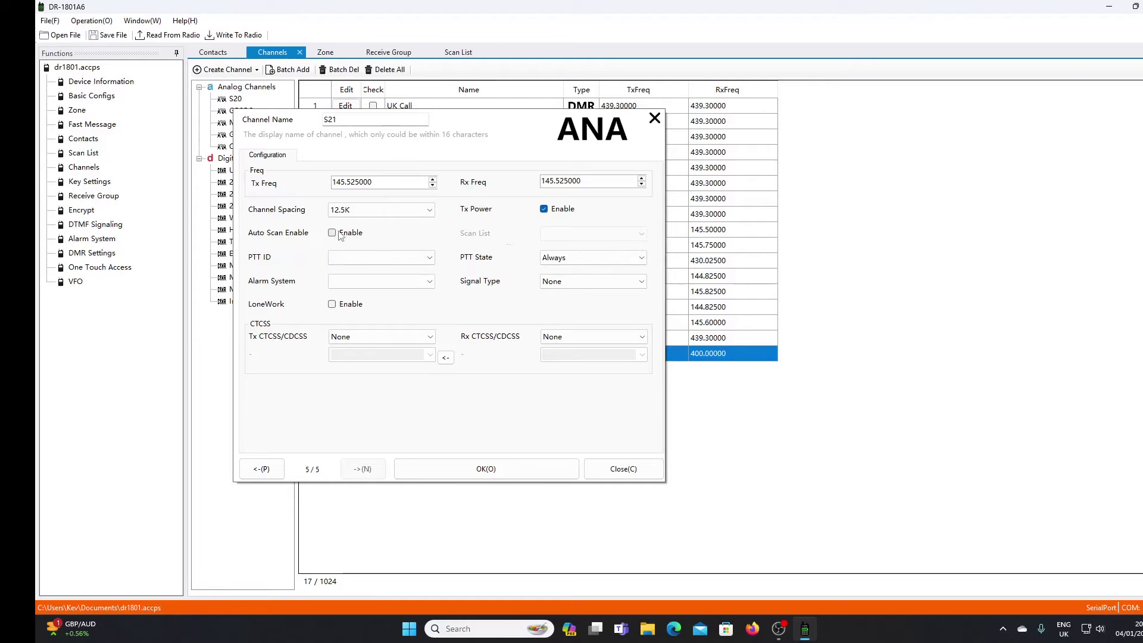
pyautogui.click(425, 338)
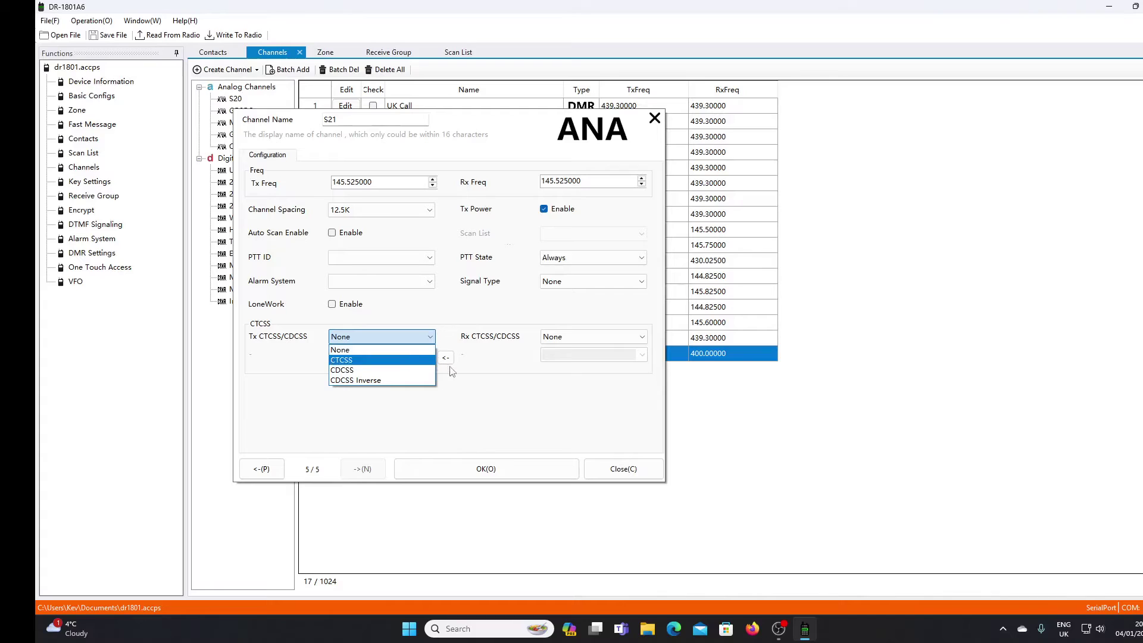
pyautogui.click(381, 351)
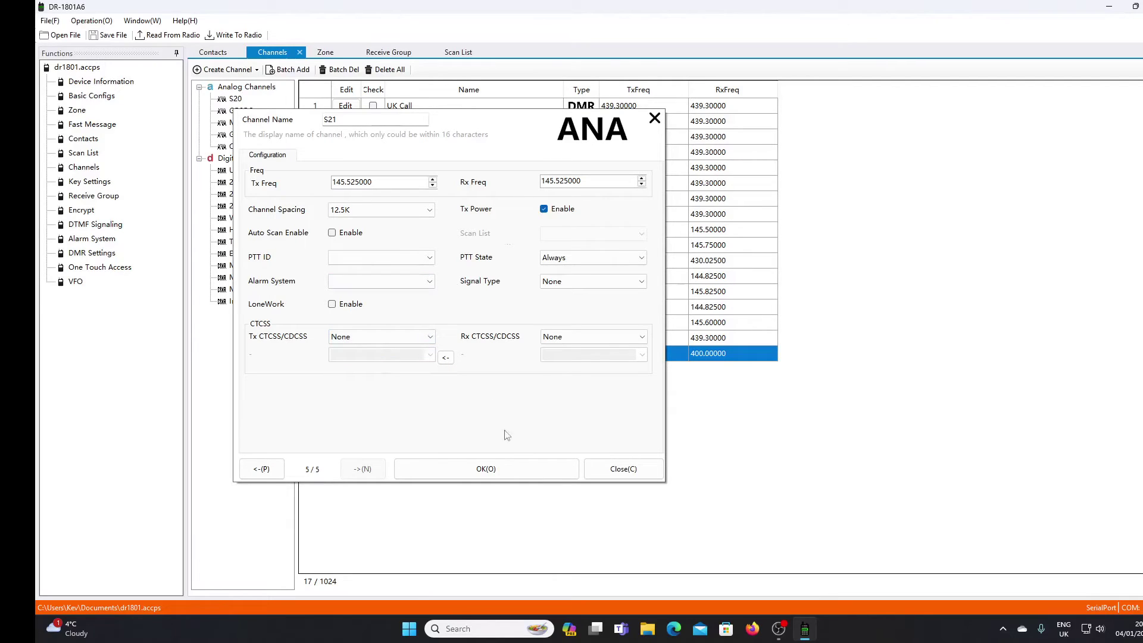
pyautogui.click(515, 474)
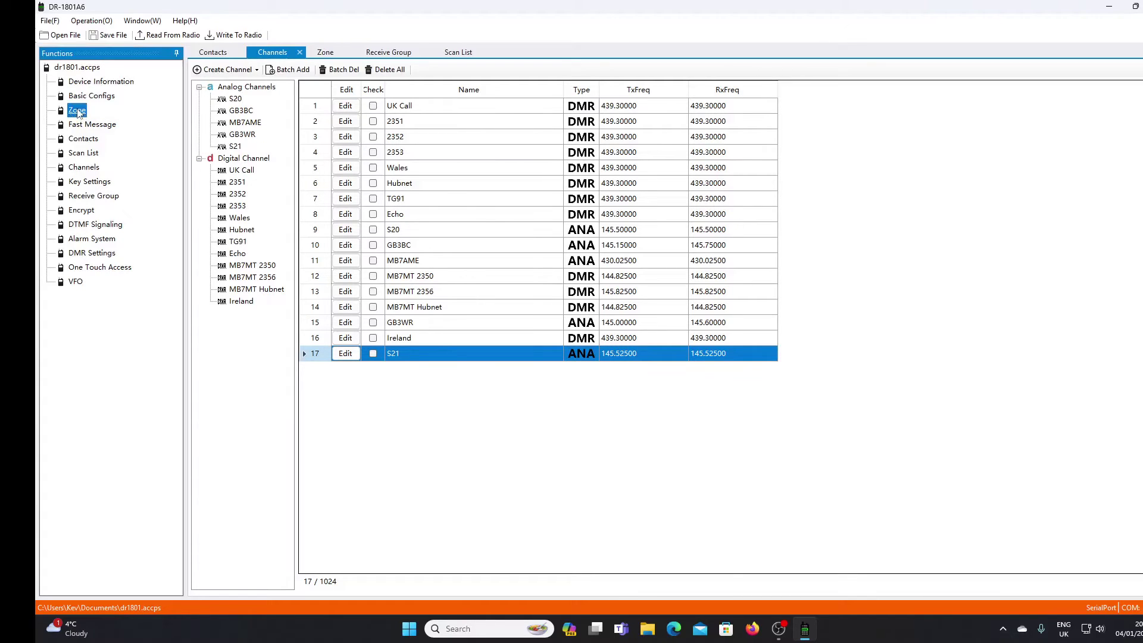
pyautogui.click(78, 111)
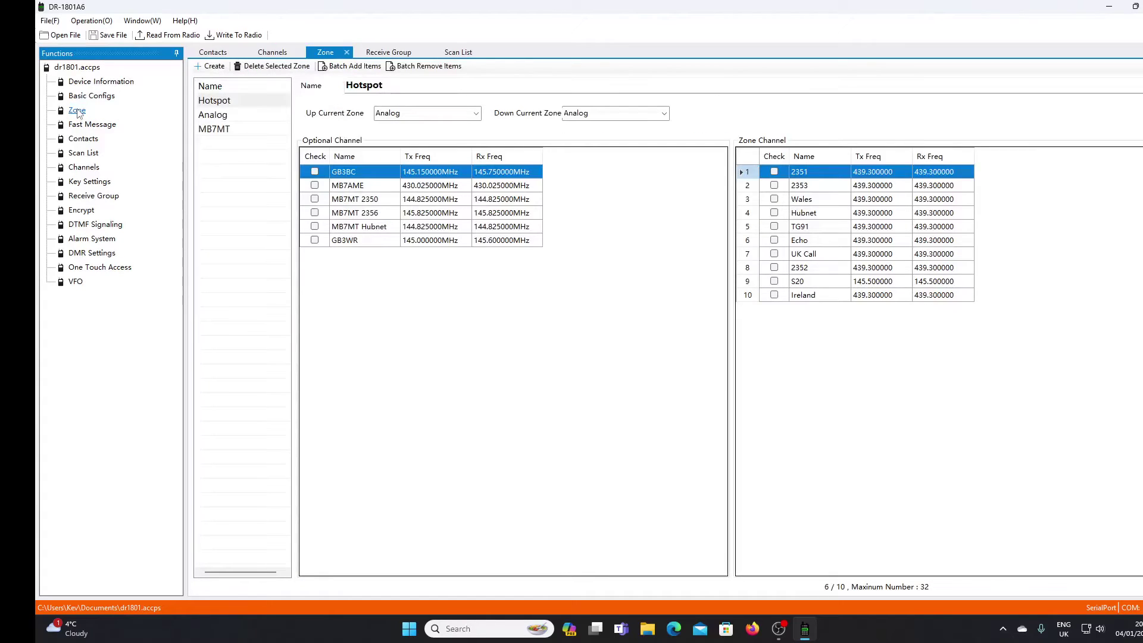
# In the Analog zone, tick S21 and move it into the zone's channel list
pyautogui.click(222, 116)
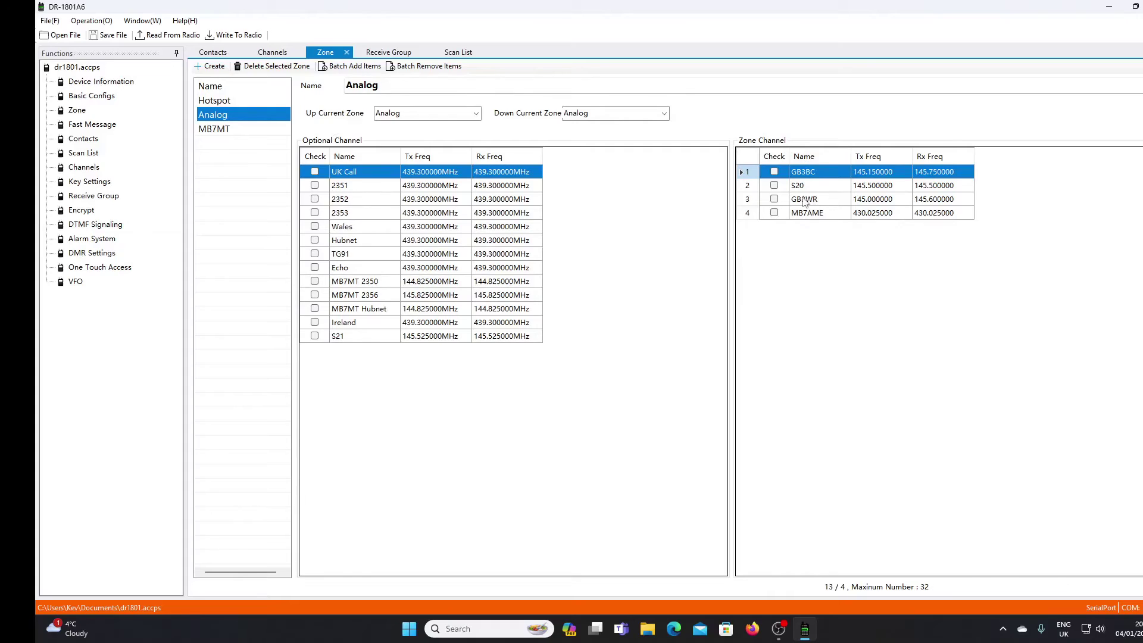
pyautogui.click(315, 337)
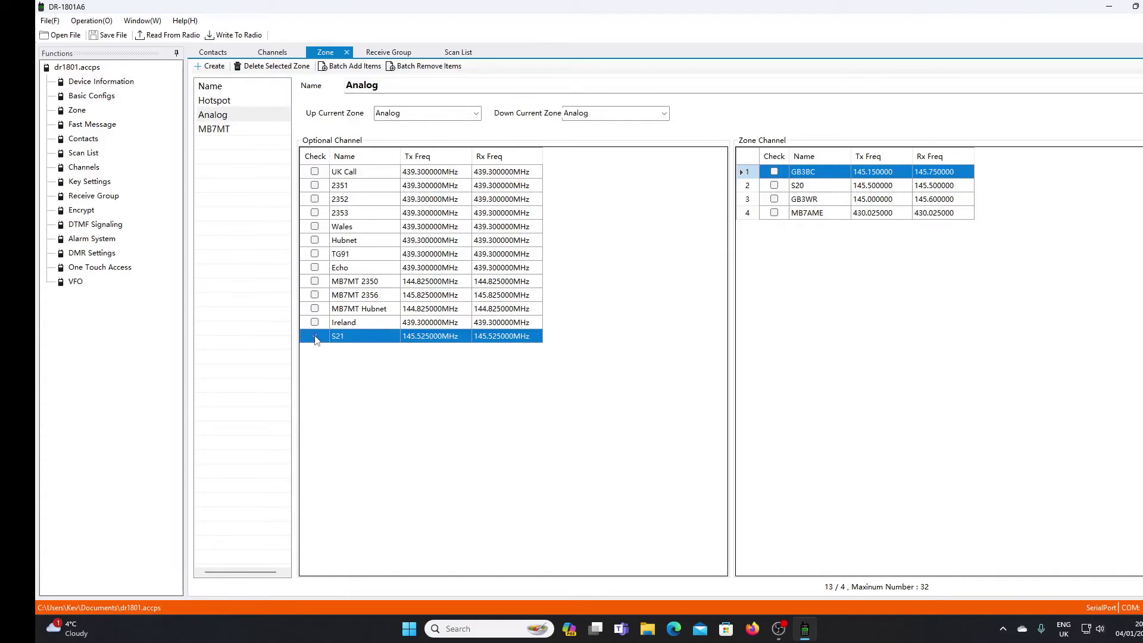
pyautogui.rightClick(393, 341)
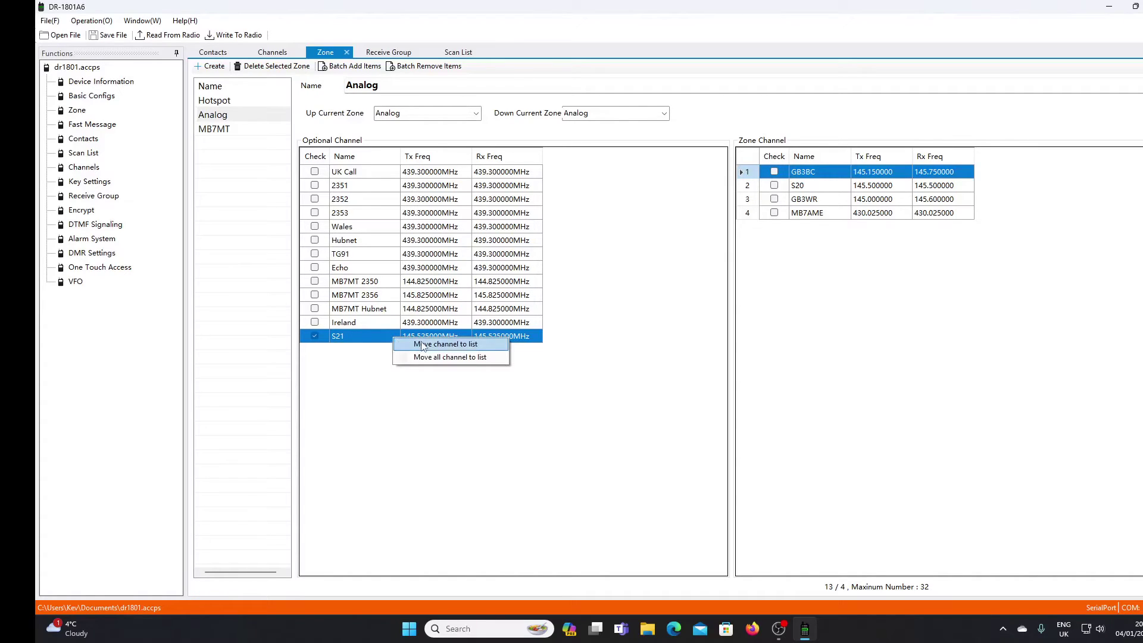
pyautogui.click(423, 346)
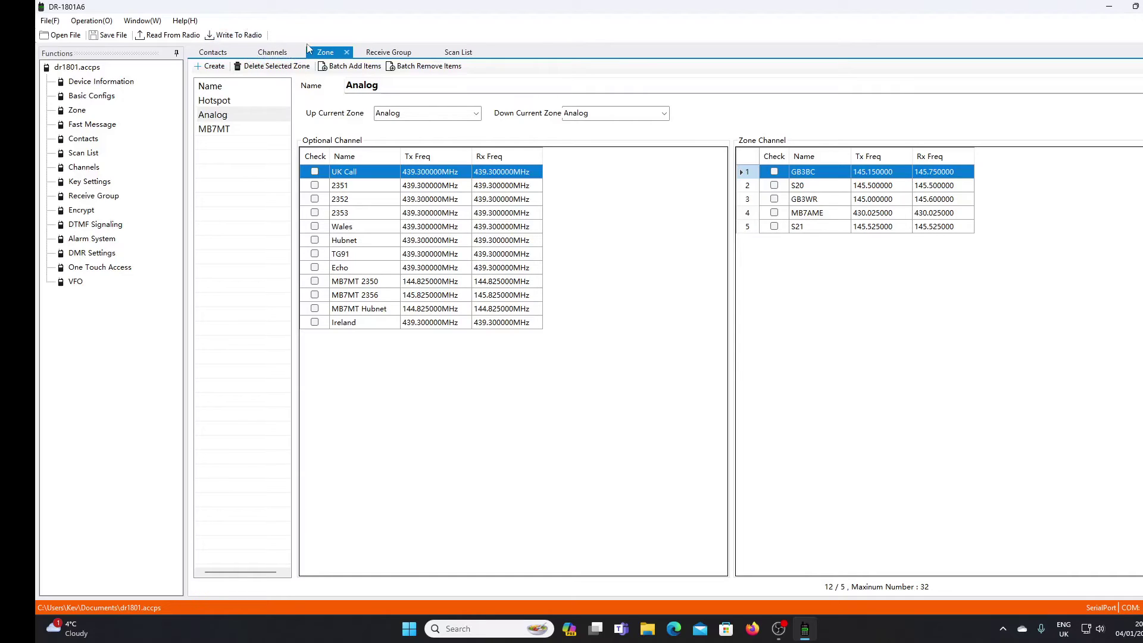
pyautogui.click(231, 37)
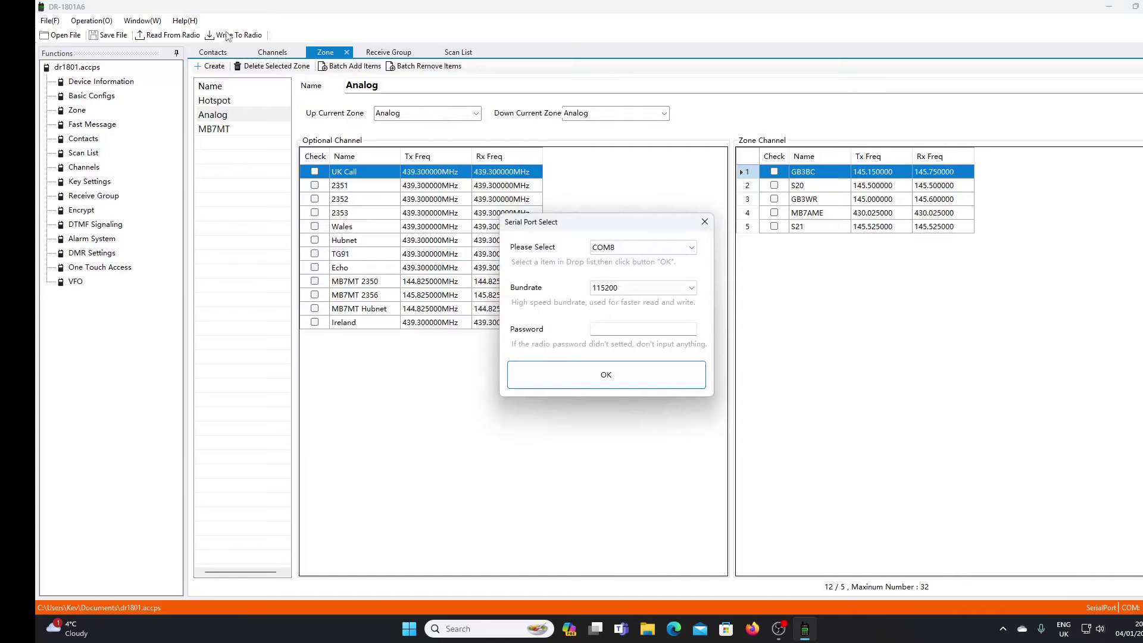
pyautogui.click(690, 249)
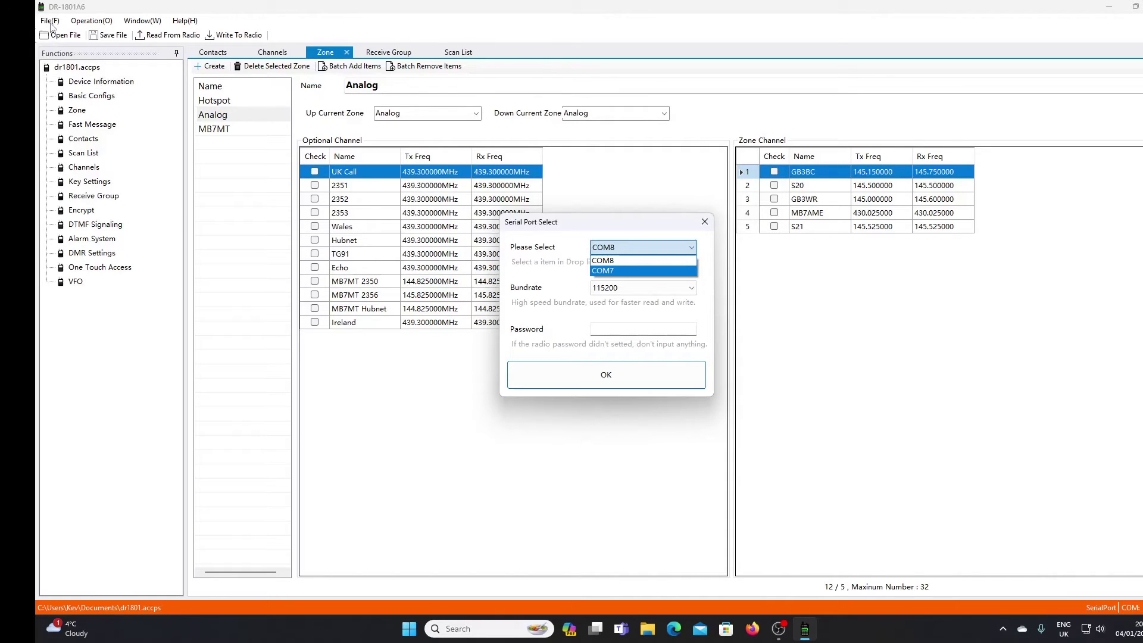
pyautogui.click(705, 225)
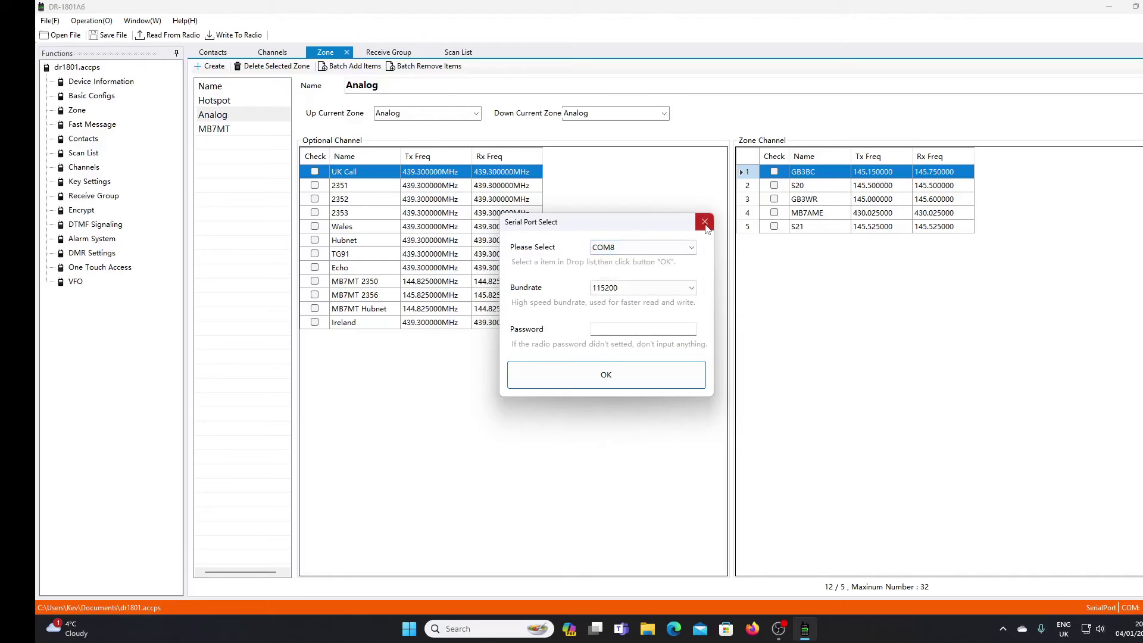
pyautogui.click(637, 370)
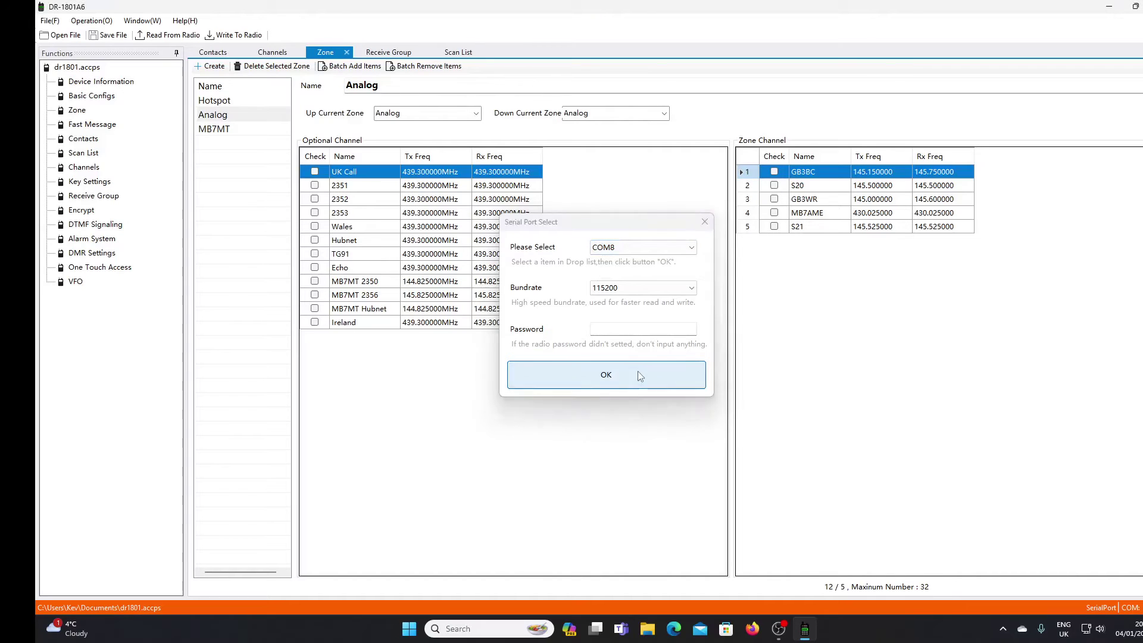
pyautogui.click(733, 299)
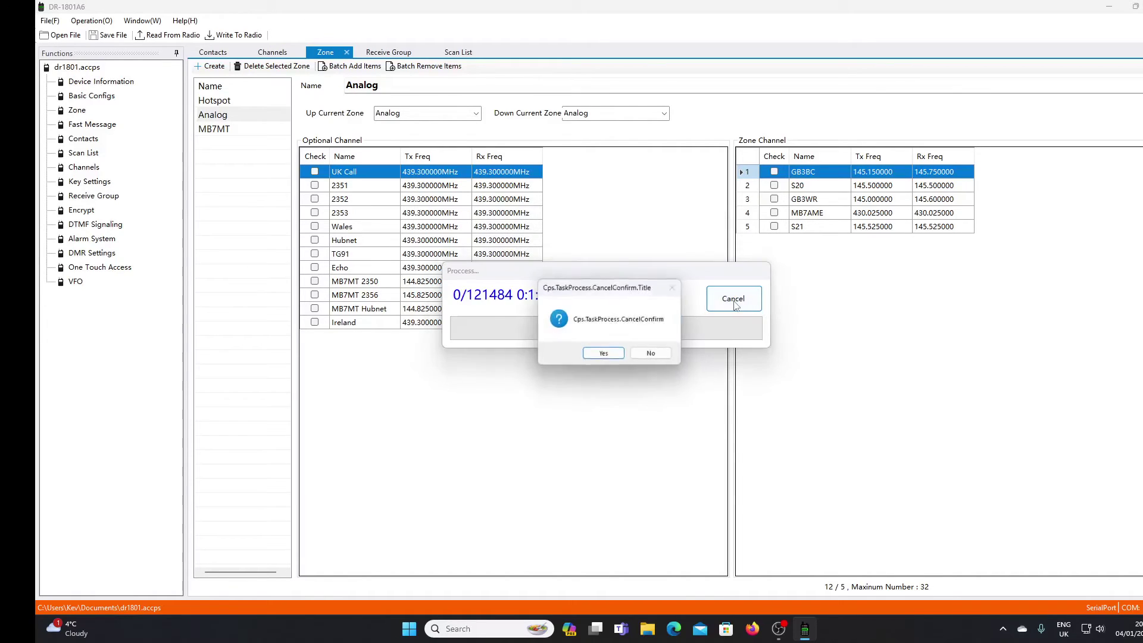
pyautogui.click(602, 356)
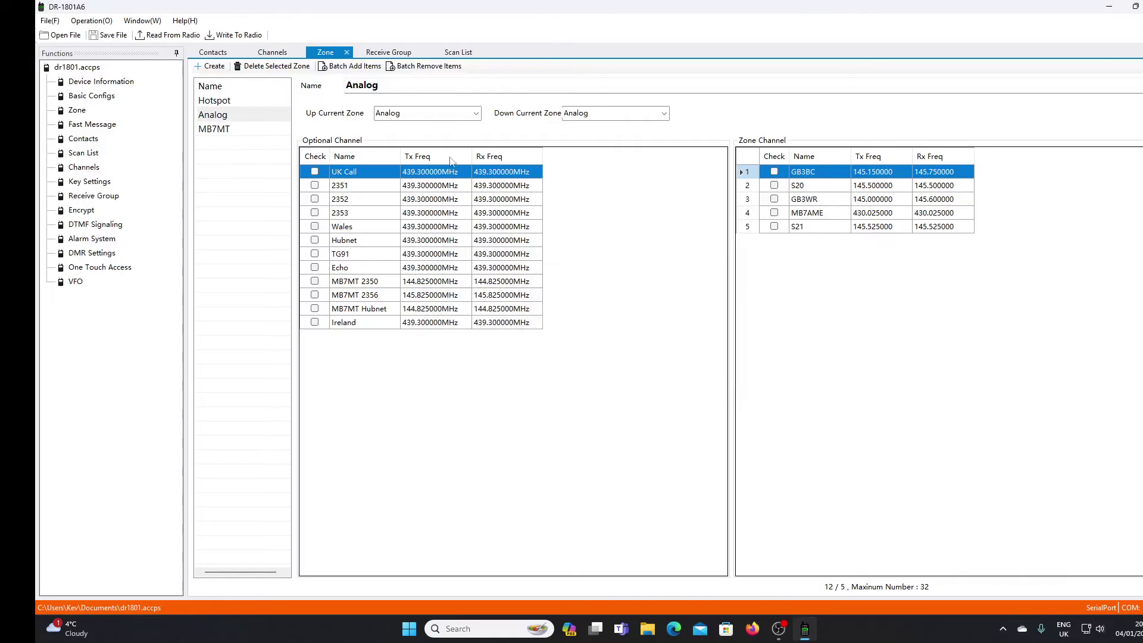
pyautogui.click(48, 22)
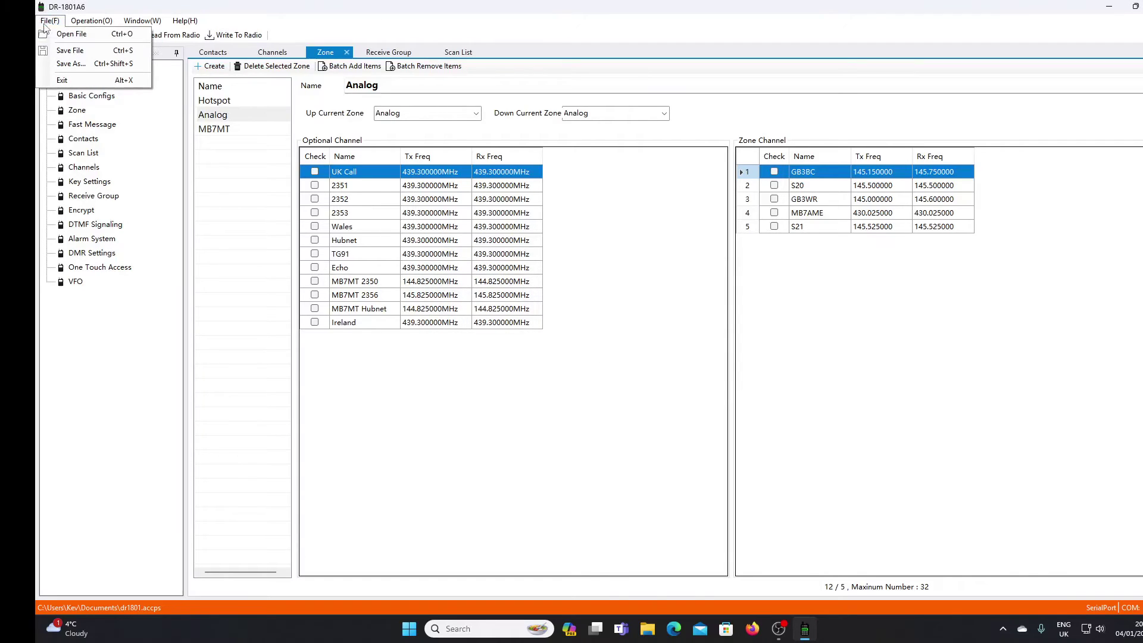
pyautogui.click(87, 65)
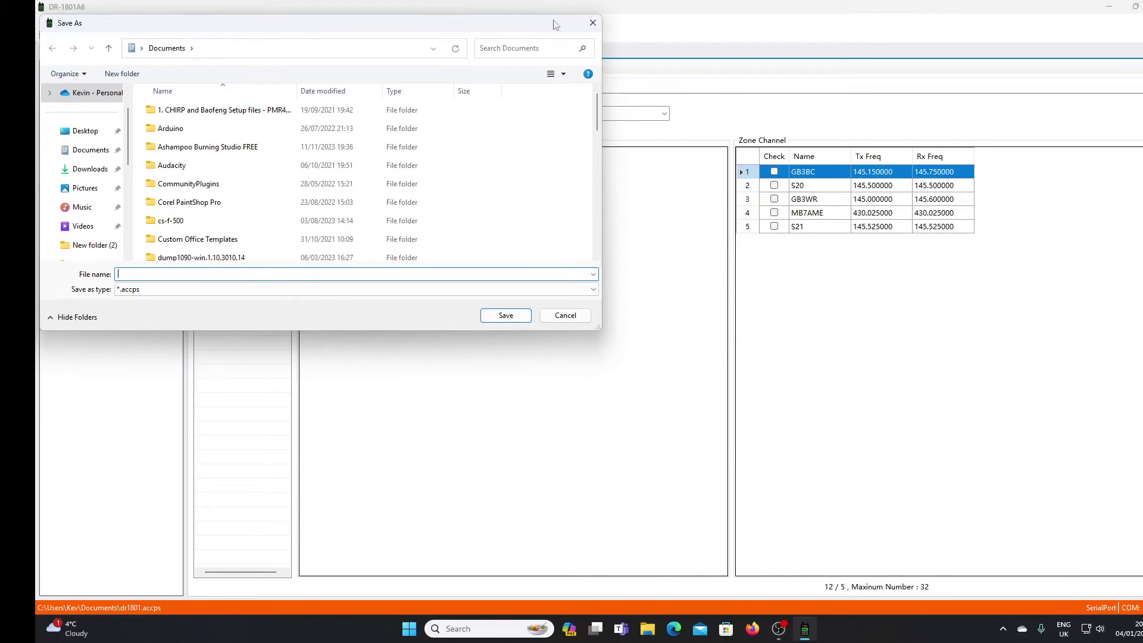
pyautogui.click(593, 23)
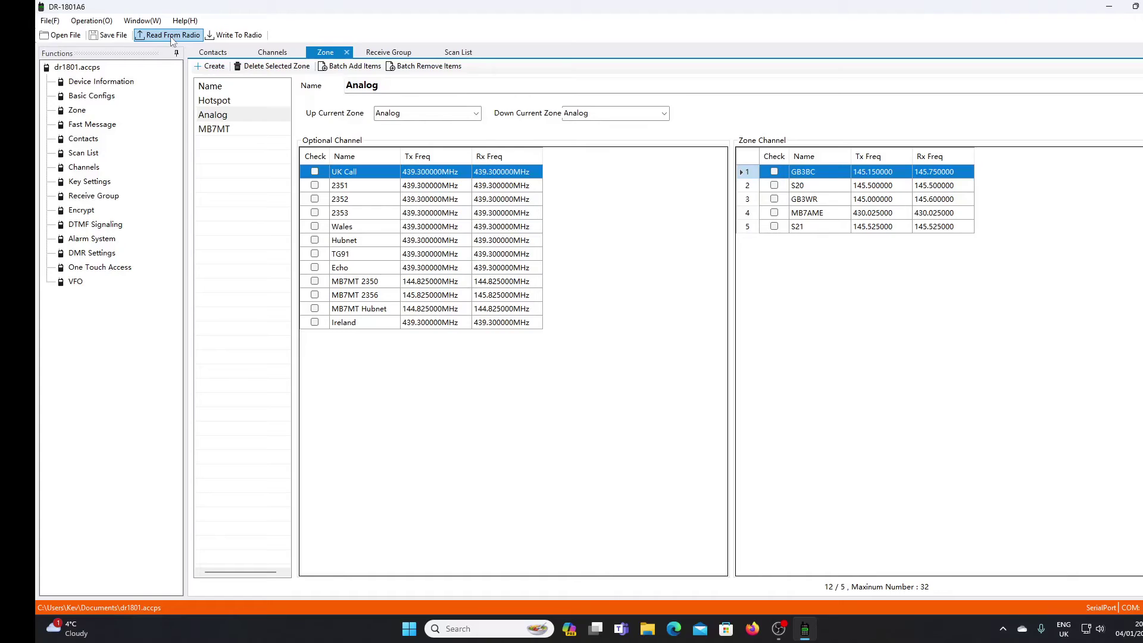
pyautogui.click(50, 21)
pyautogui.click(64, 34)
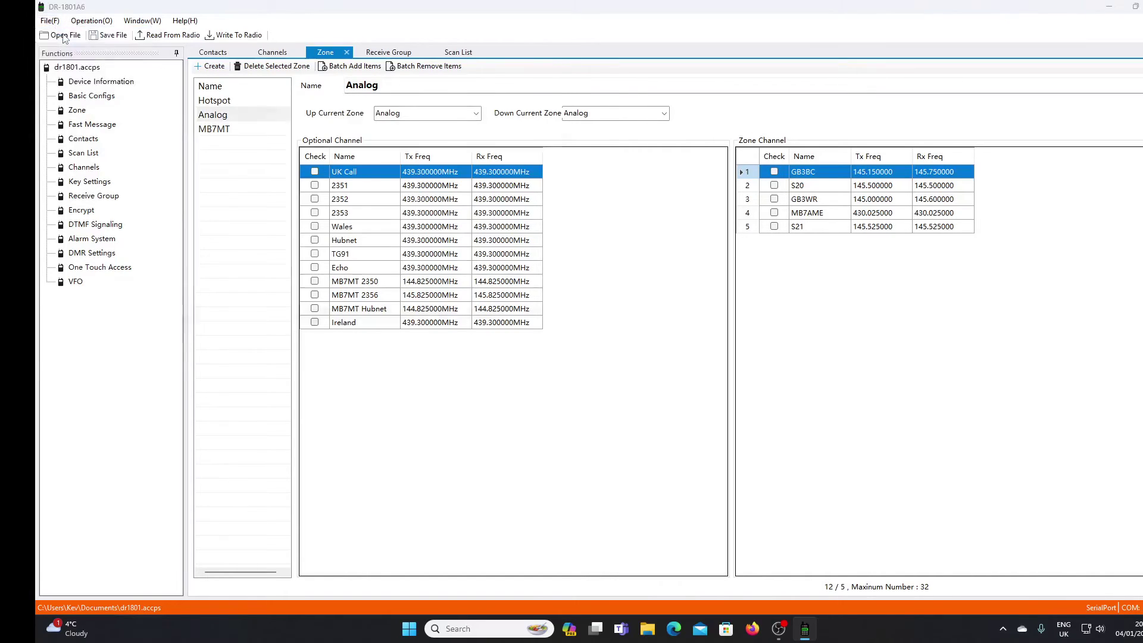
pyautogui.click(225, 113)
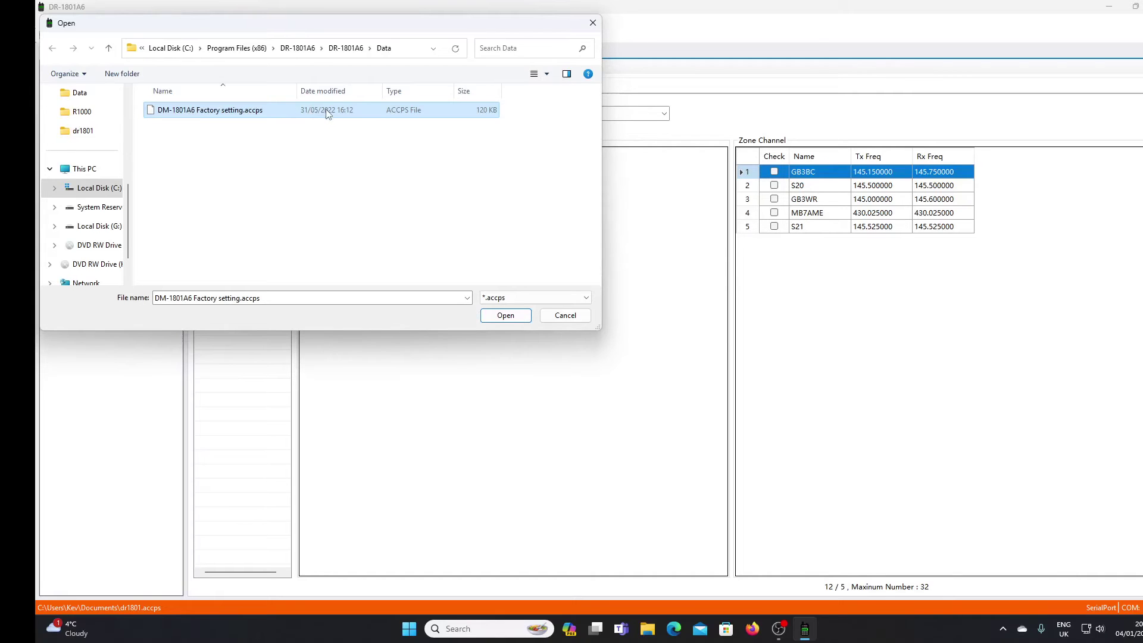
pyautogui.click(592, 25)
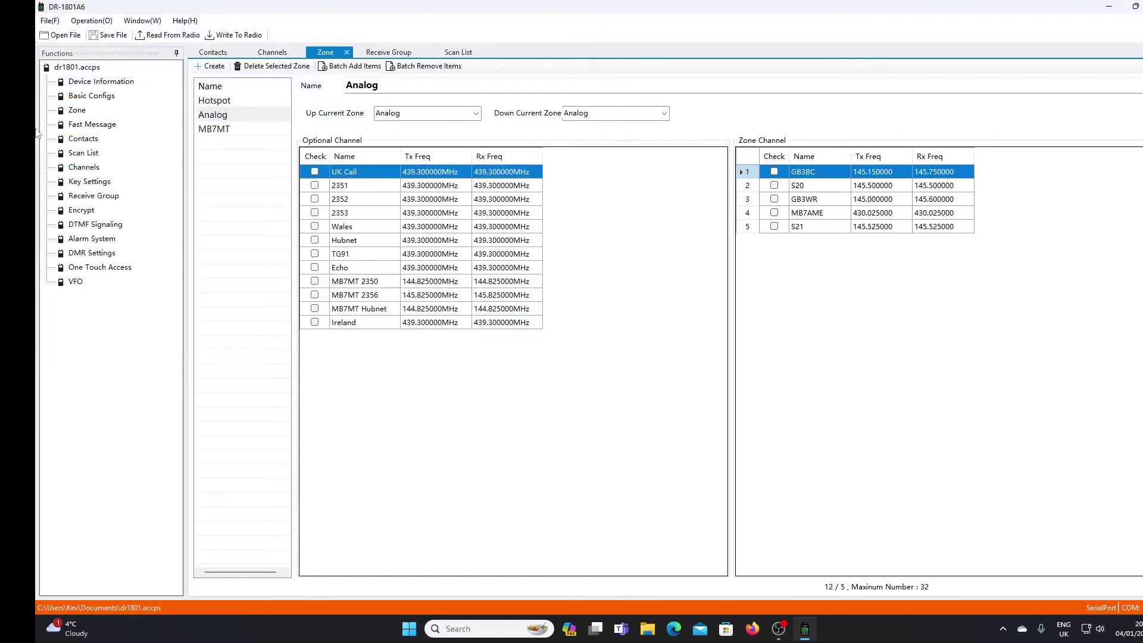
pyautogui.click(90, 97)
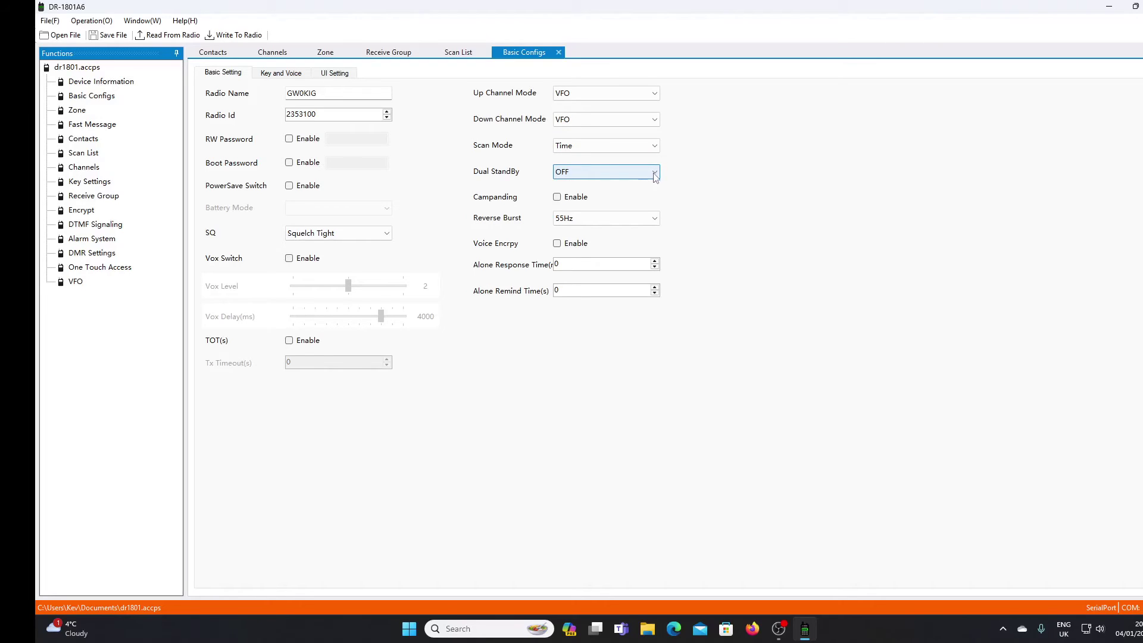
# Keep Dual StandBy at OFF and Up Channel Mode at VFO in Basic Configs
pyautogui.click(653, 174)
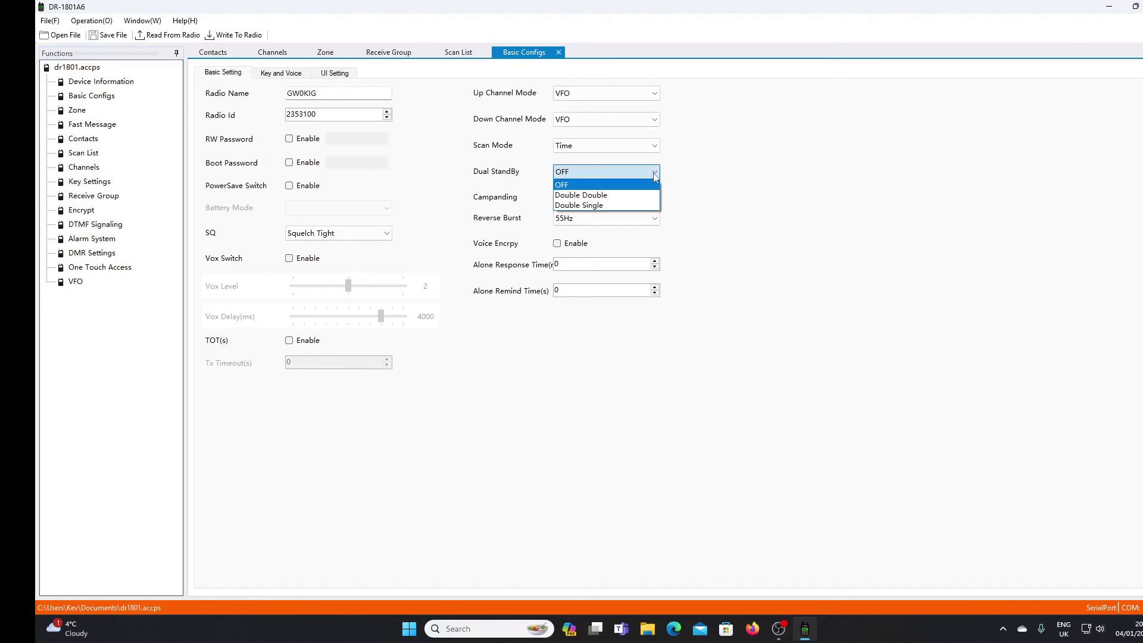
pyautogui.click(653, 174)
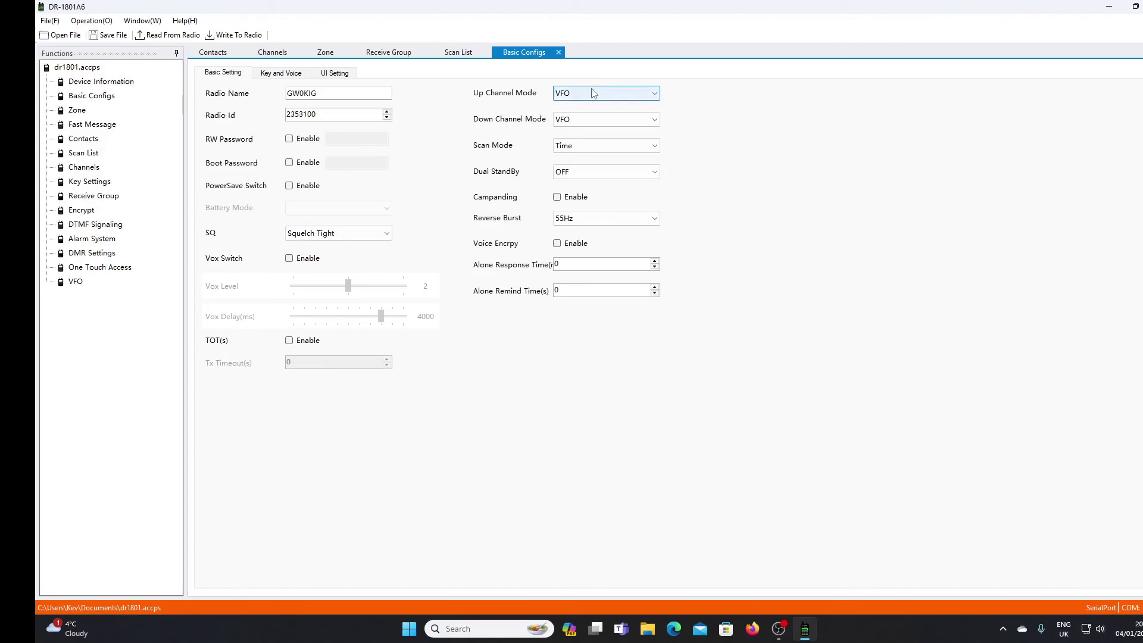
pyautogui.click(647, 97)
pyautogui.click(648, 96)
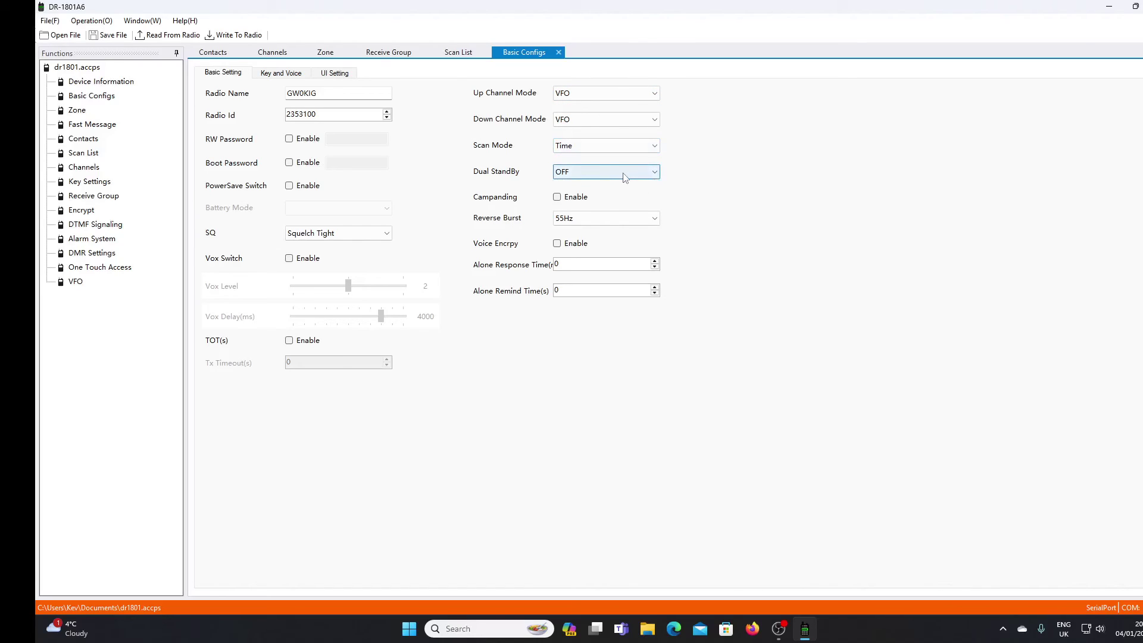
pyautogui.click(289, 77)
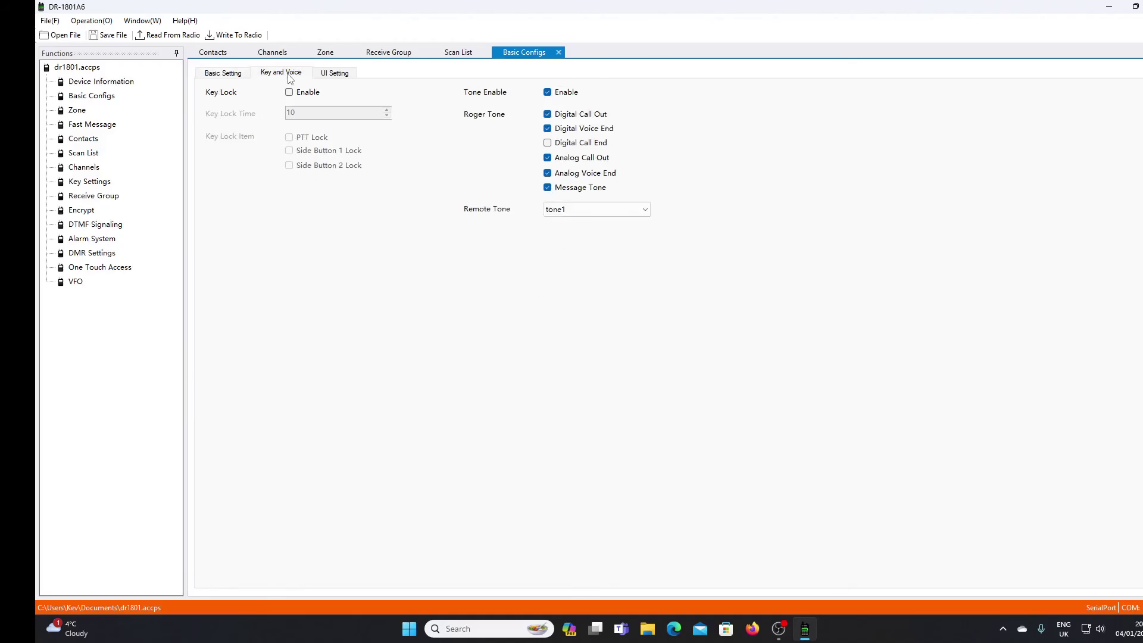
# Keep Channel Display set to Name in UI Setting, then return to Basic Setting
pyautogui.click(334, 76)
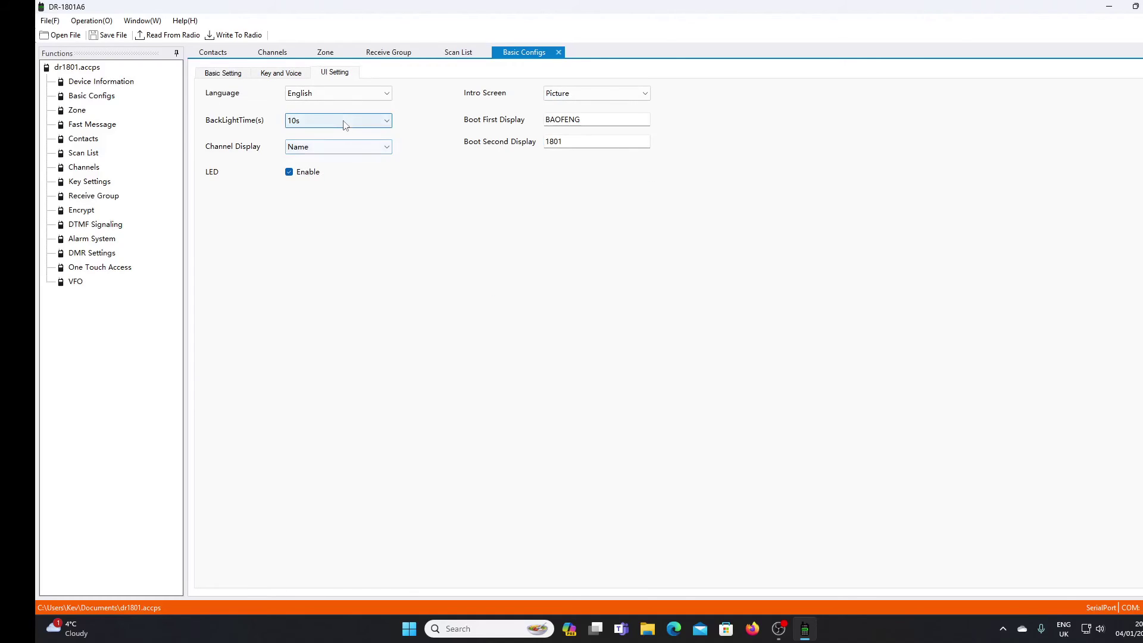
pyautogui.click(376, 154)
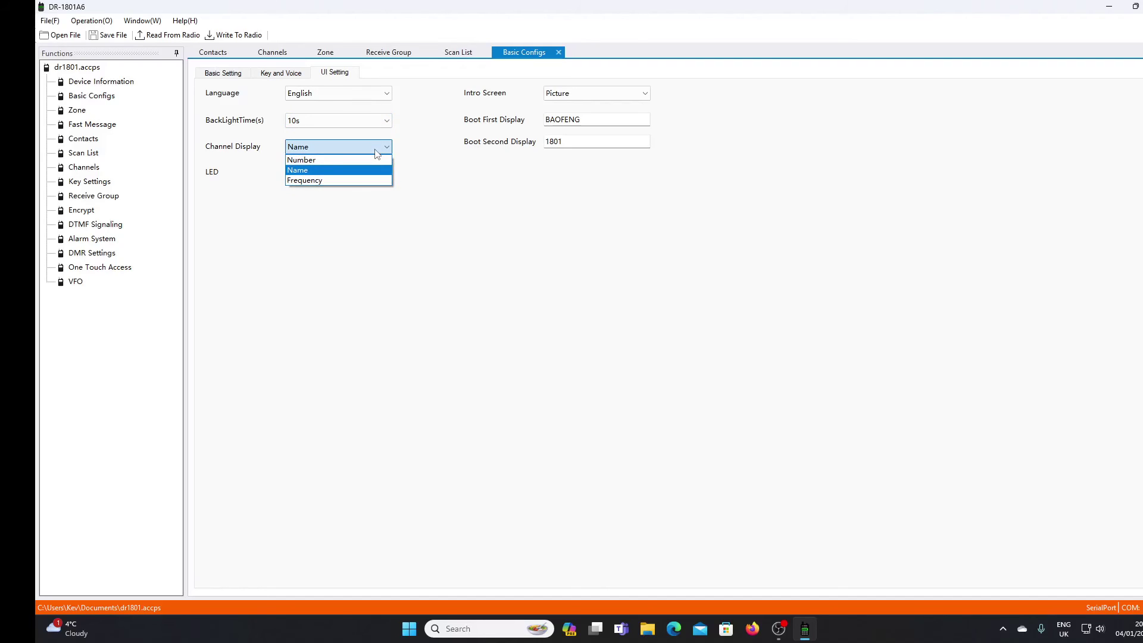
pyautogui.click(376, 154)
pyautogui.click(375, 154)
pyautogui.click(375, 154)
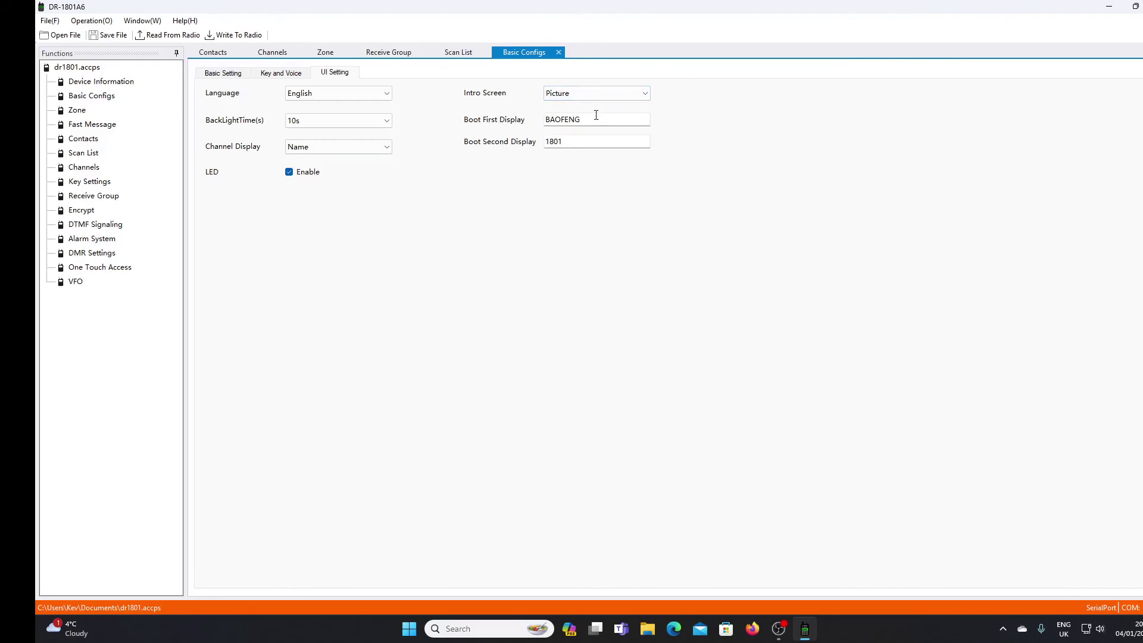
pyautogui.click(278, 77)
pyautogui.click(234, 78)
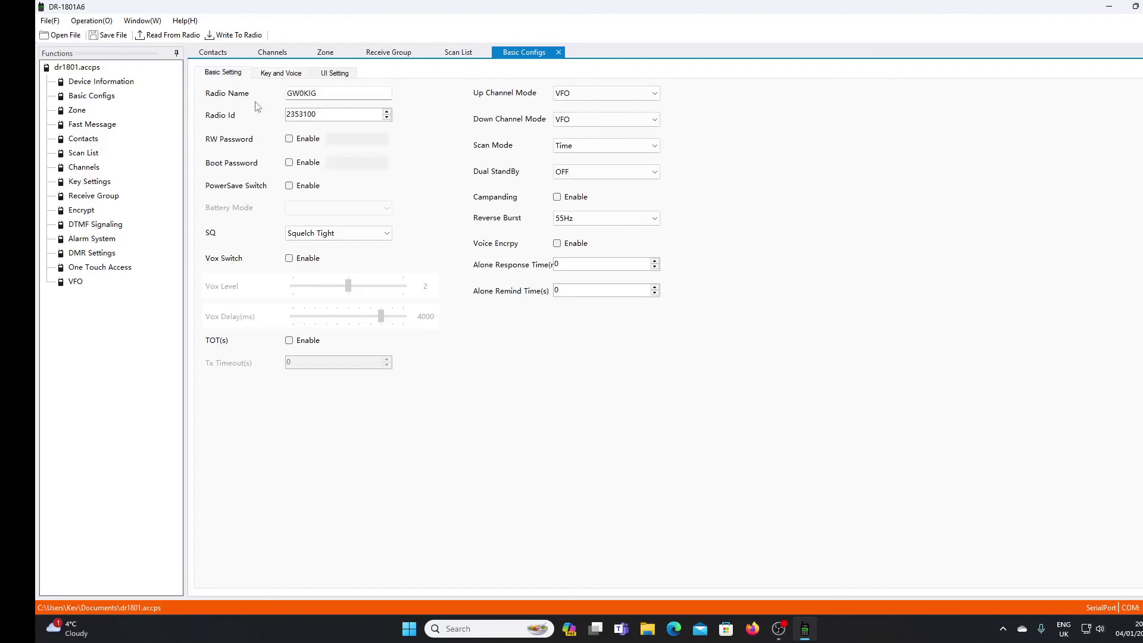